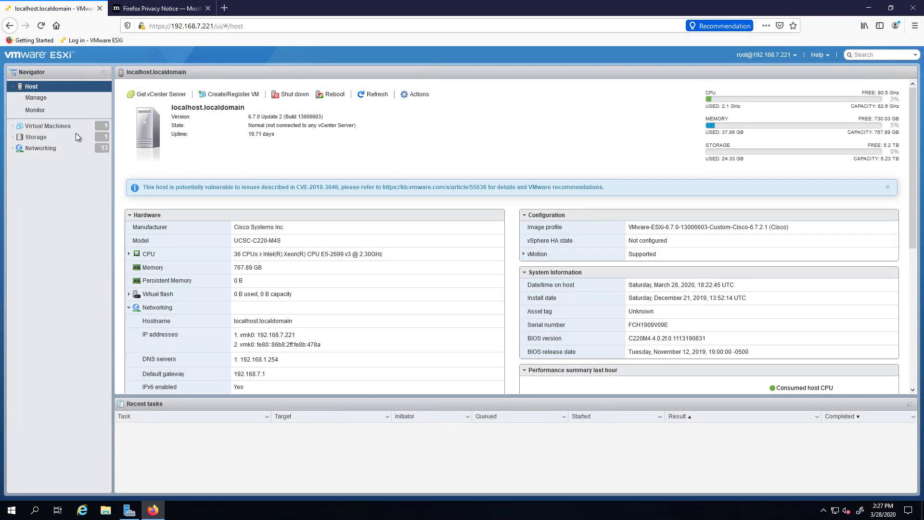
Open the Windows_Server_2019 VM from Virtual Machines and bring up its Actions menu.
left_click(53, 126)
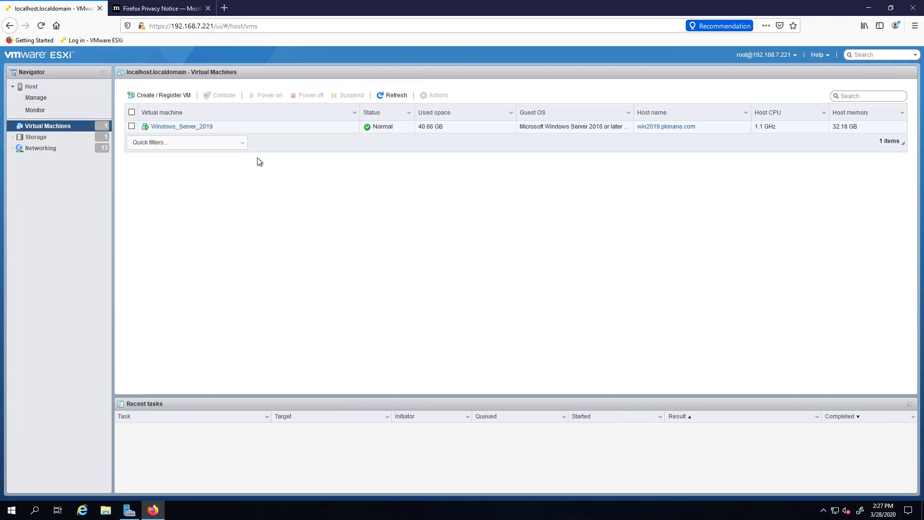
left_click(201, 127)
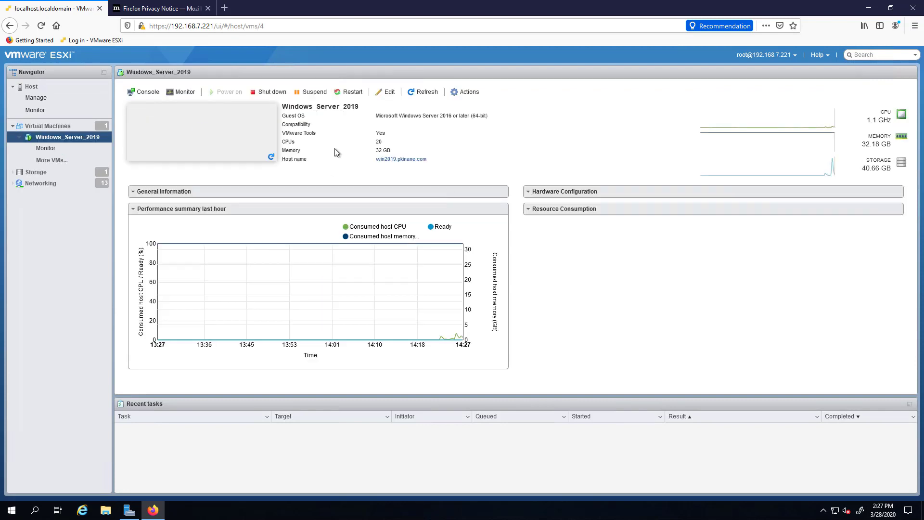
left_click(461, 93)
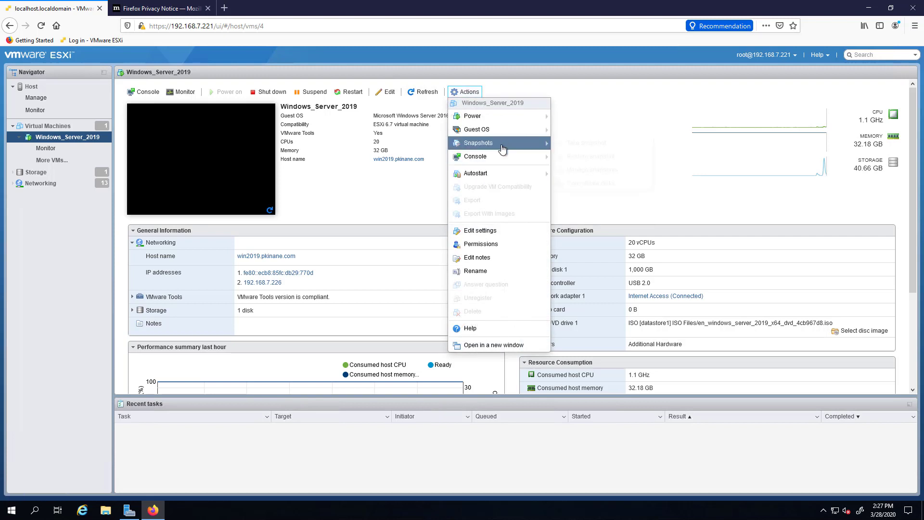
Take a snapshot named 'initial configs part 1' without the VM's memory.
mouse_move(503, 145)
left_click(597, 146)
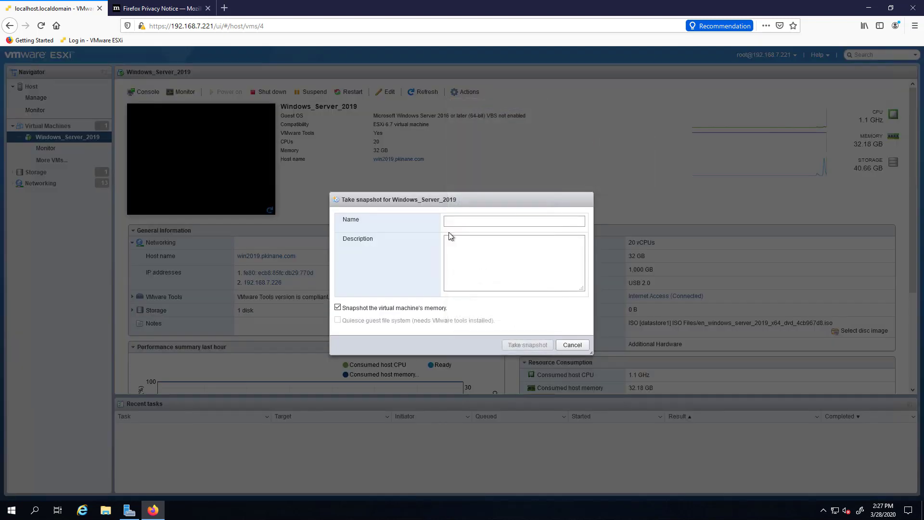
left_click(454, 221)
type("initial")
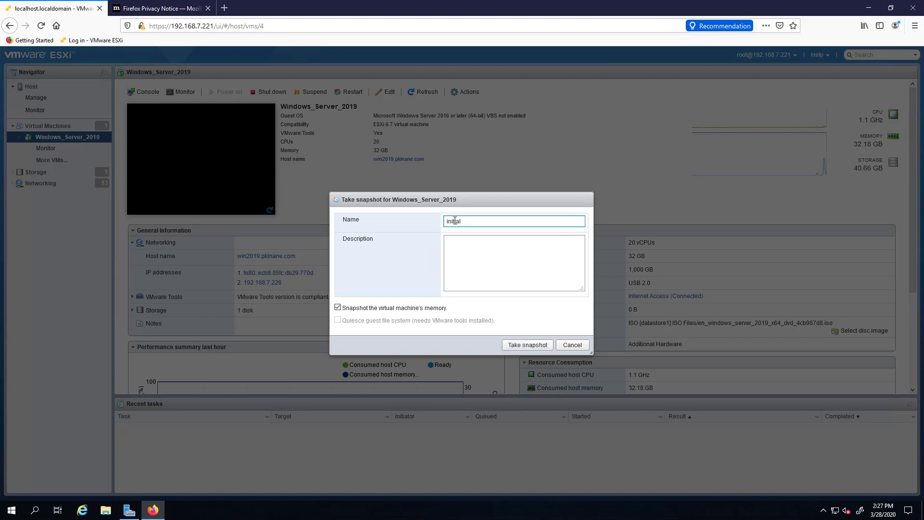
type(" configs part 1")
left_click(456, 264)
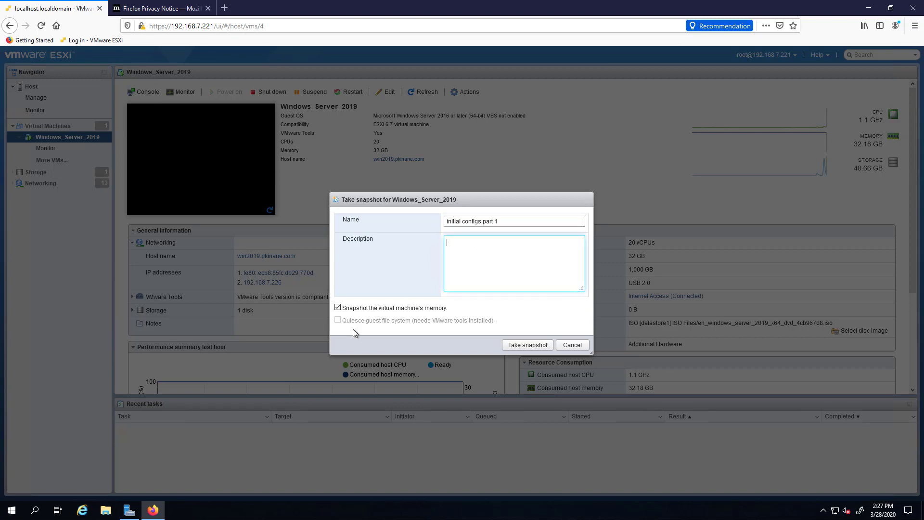
left_click(336, 308)
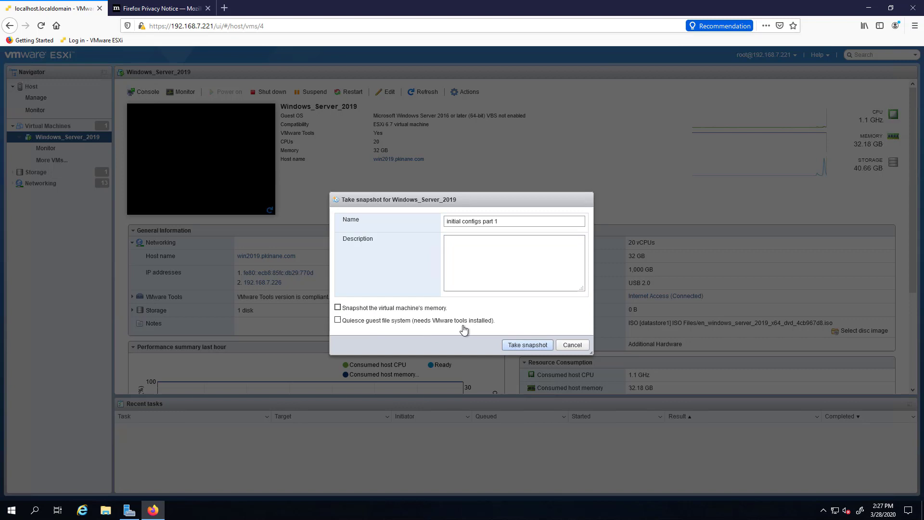
left_click(523, 345)
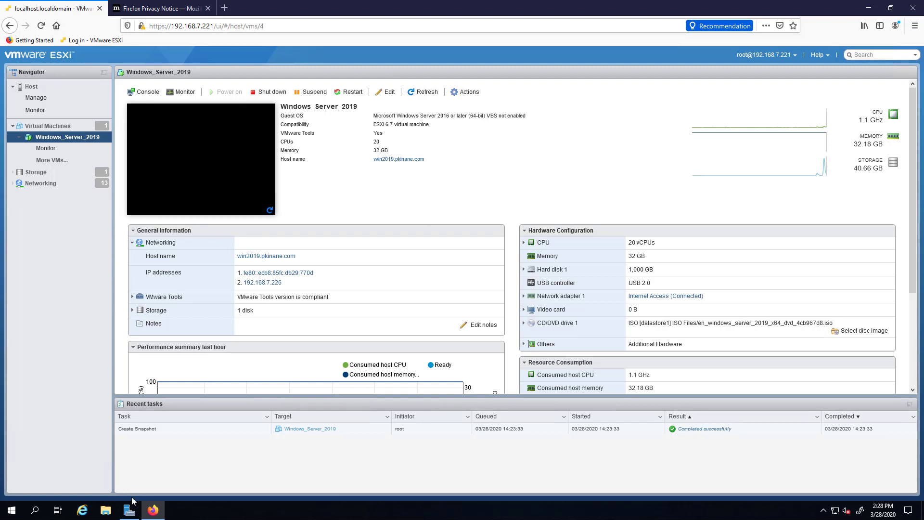
Launch Active Directory Users and Computers from Windows Administrative Tools.
left_click(159, 511)
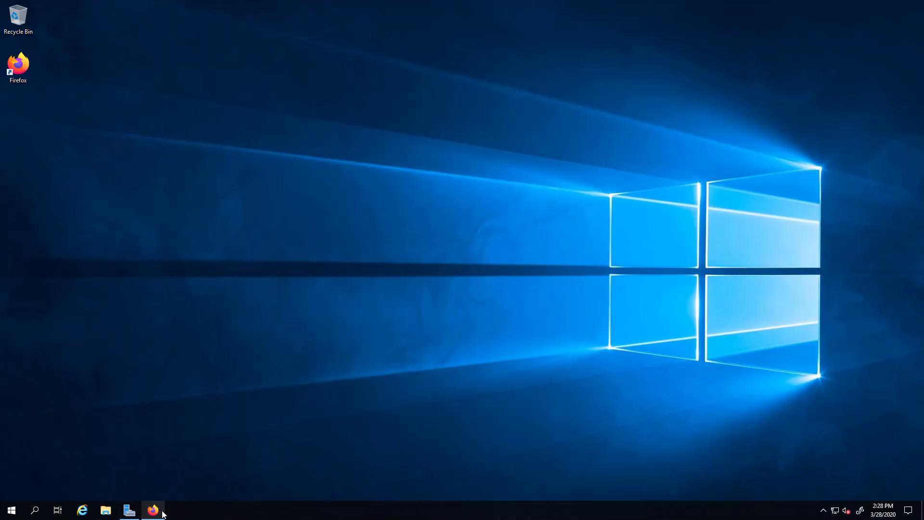
left_click(138, 513)
left_click(140, 514)
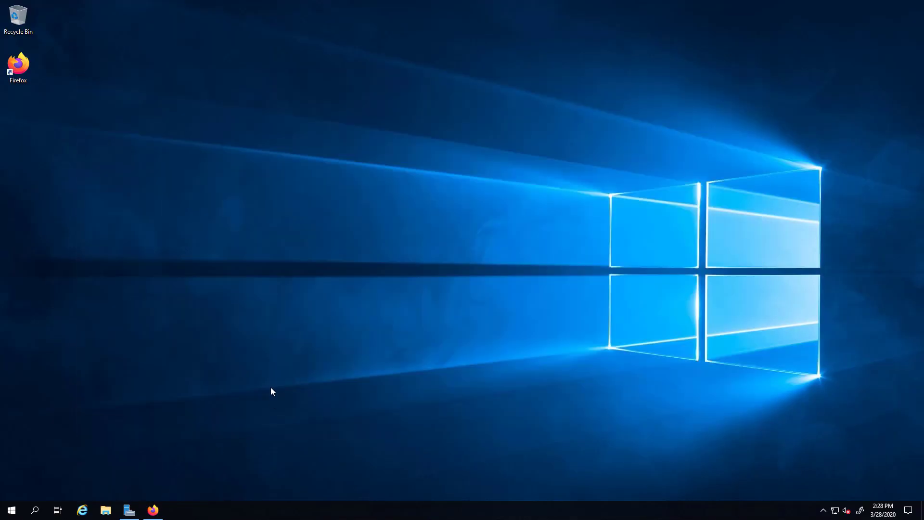
left_click(14, 510)
left_click(169, 313)
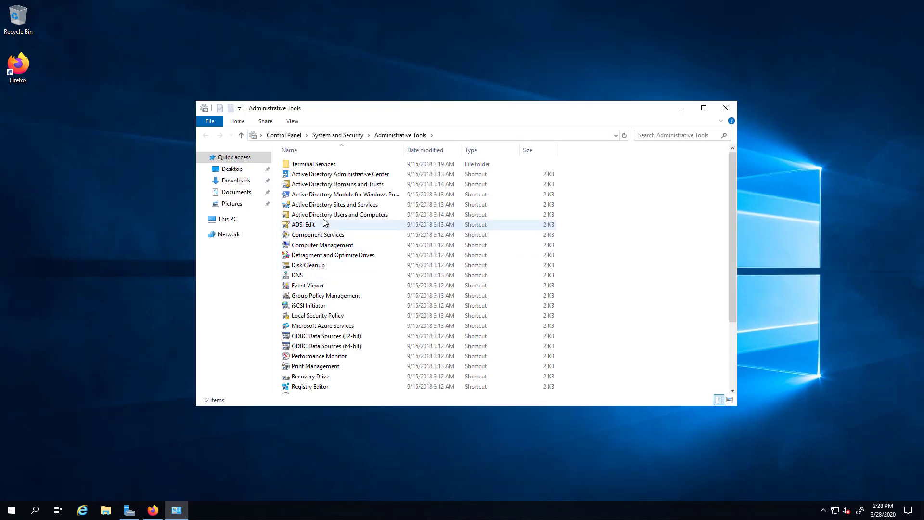
left_click(323, 214)
double_click(344, 216)
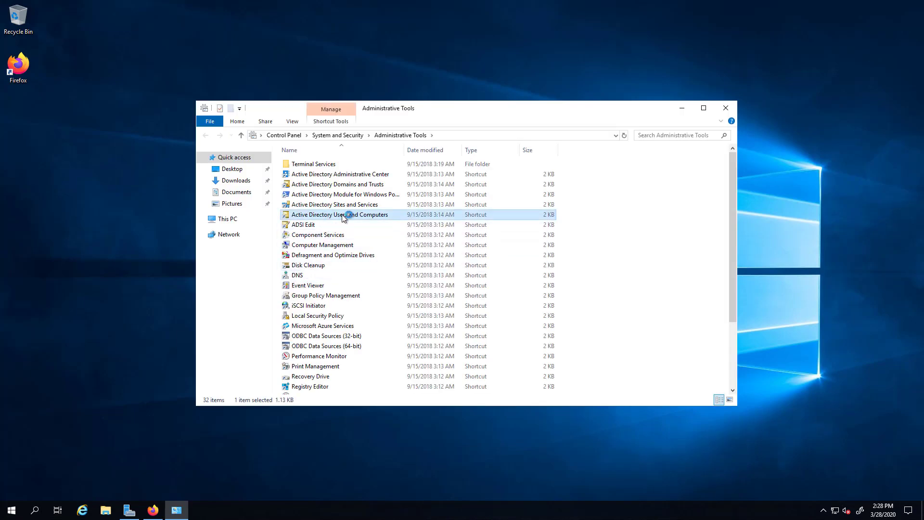
Start a new user in the pkinane.com Users container.
left_click(53, 105)
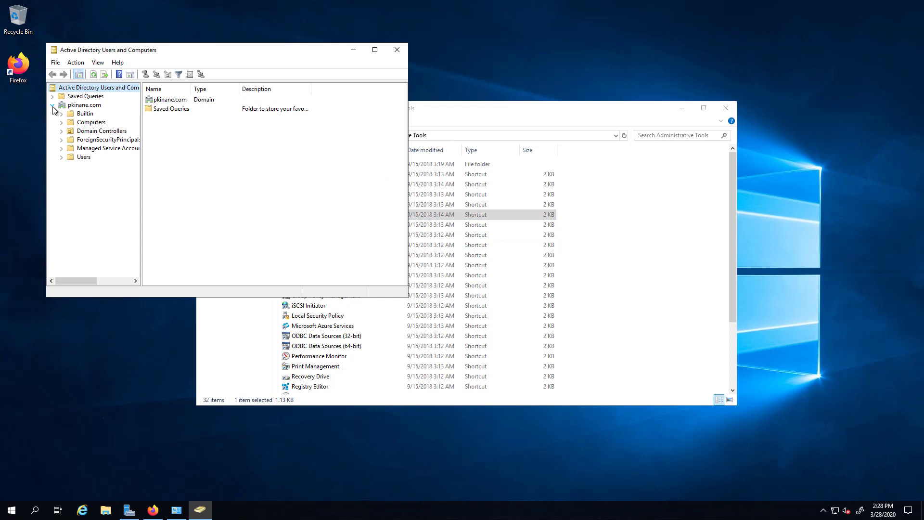
left_click(83, 157)
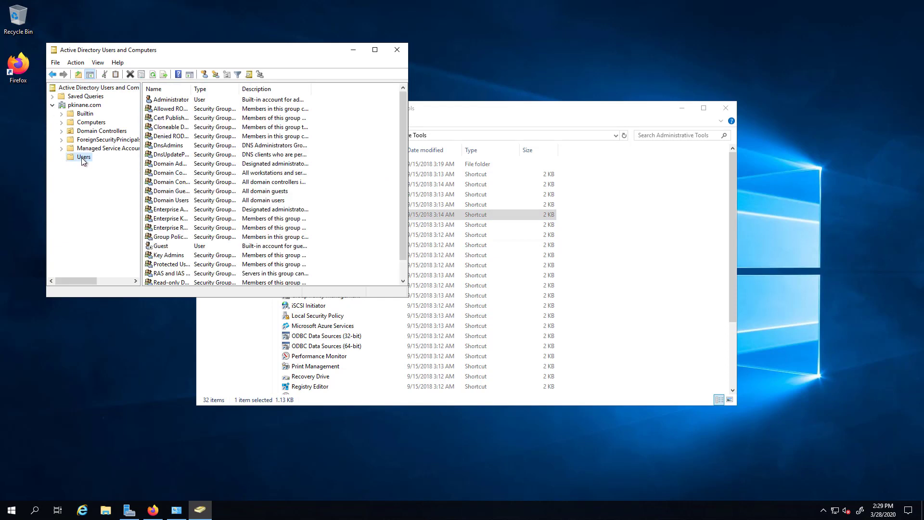
right_click(82, 158)
mouse_move(116, 192)
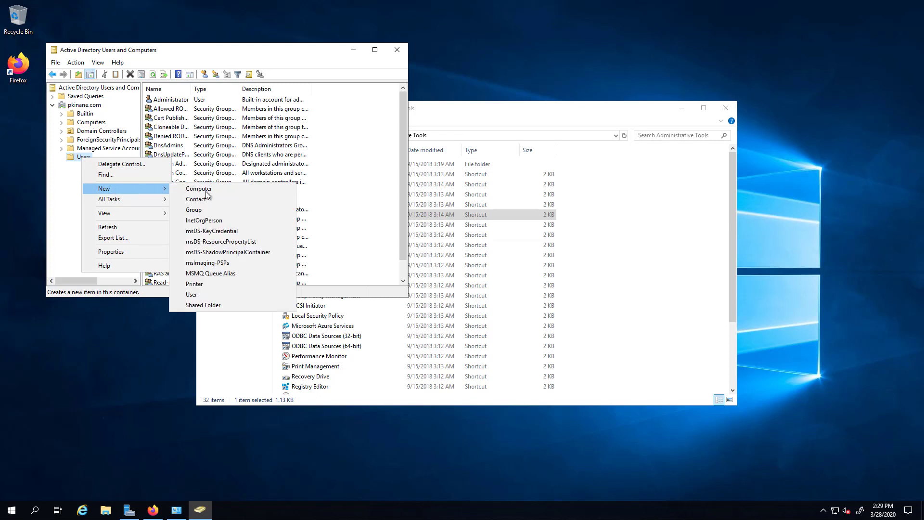
left_click(204, 295)
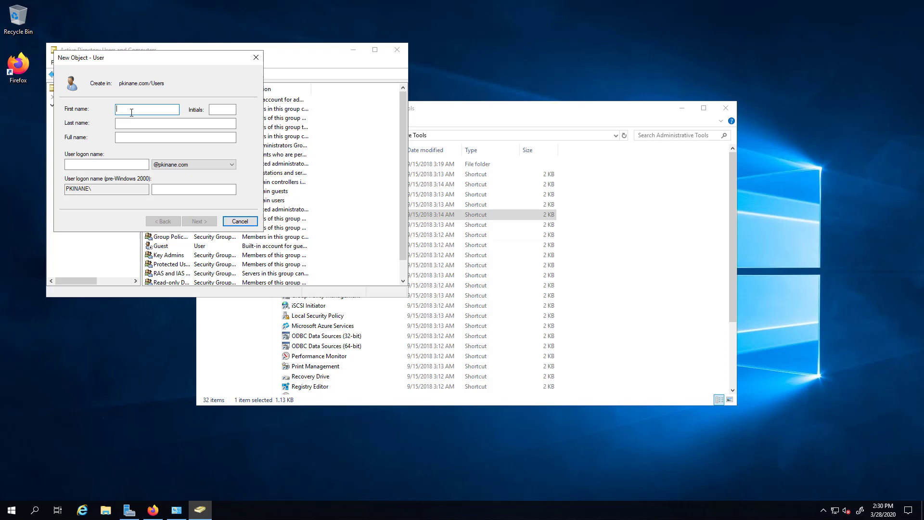
Enter first name UC, last name SYNCLDAP and logon name UCSYNCLDAP.
type("UC")
key("Tab")
key("Tab")
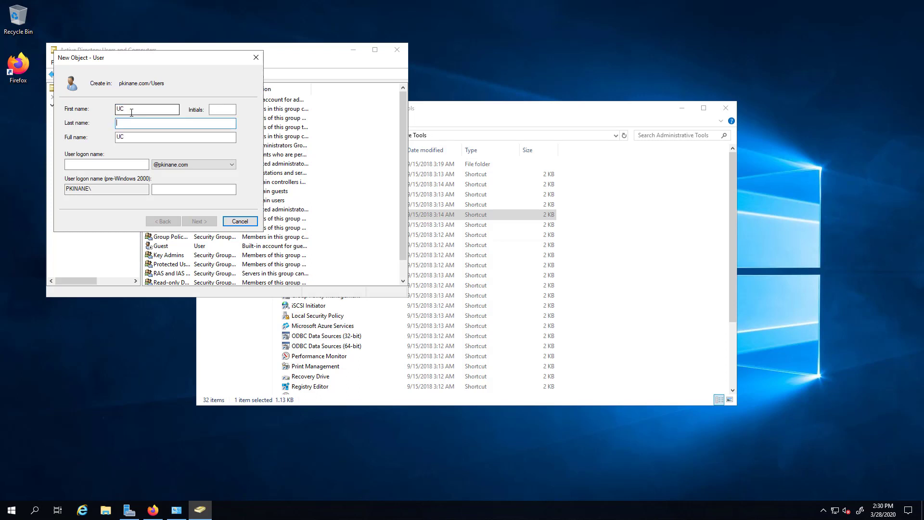
type("SYNCLDAP")
key("Tab")
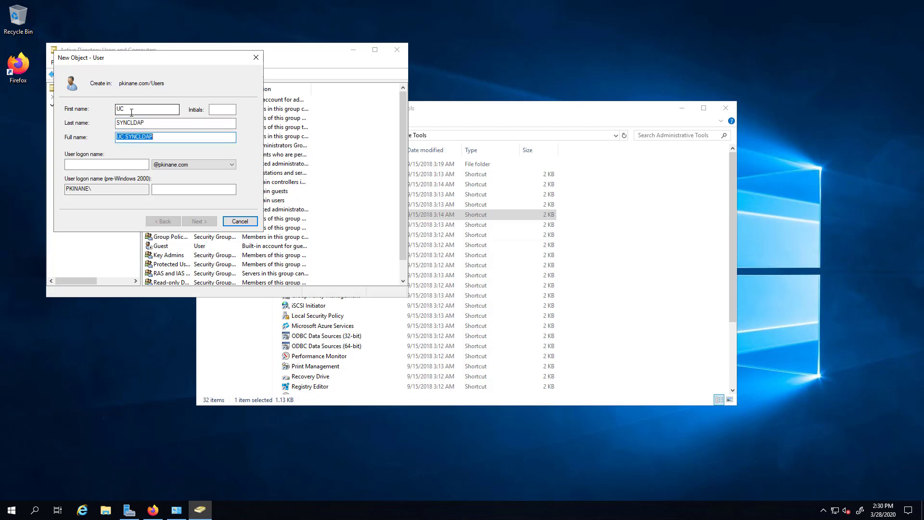
key("Tab")
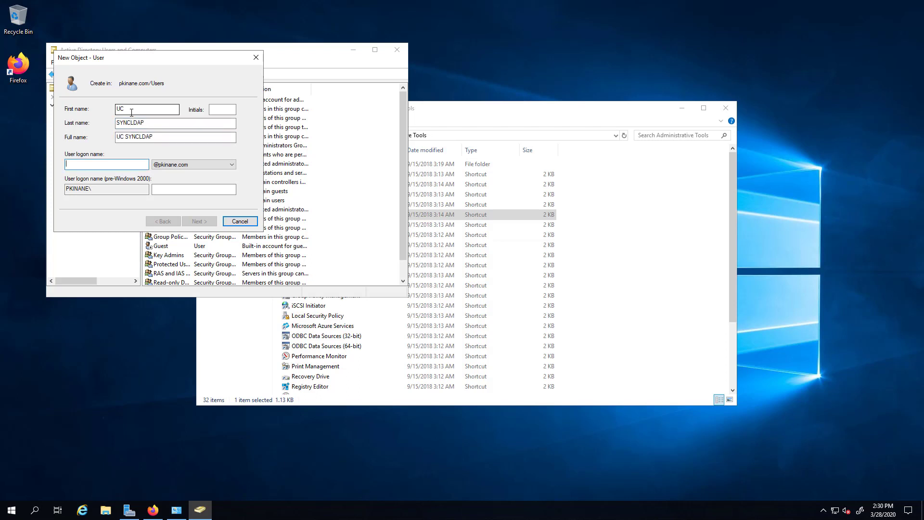
type("UCSYNC")
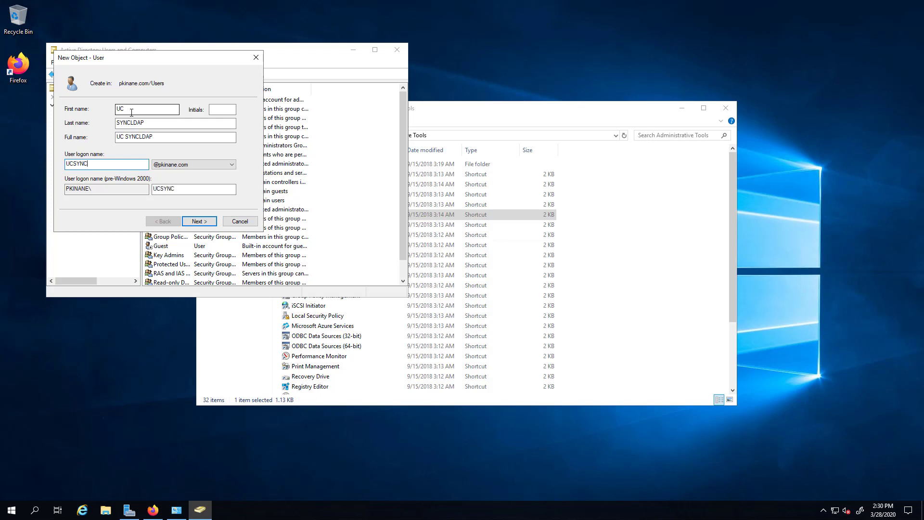
type("LDAP")
key("Tab")
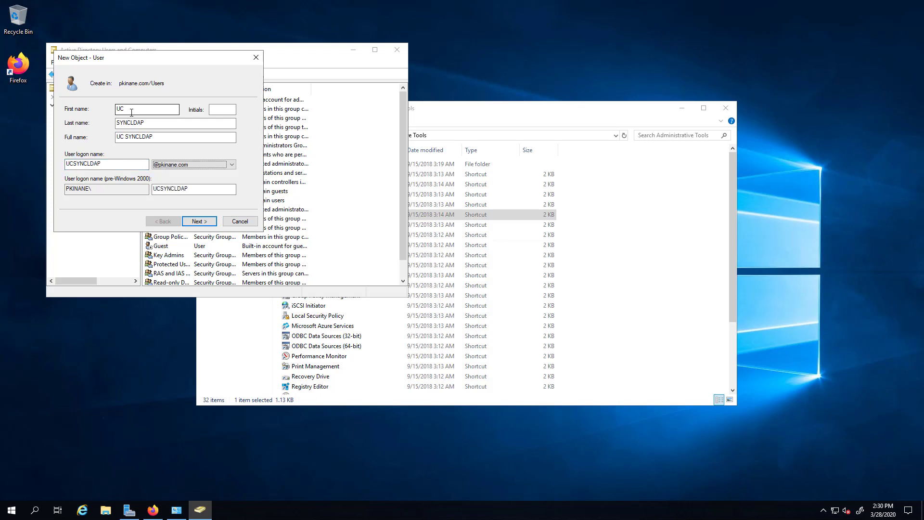
Enter and confirm the new user's password.
left_click(206, 225)
key("Caps_Lock")
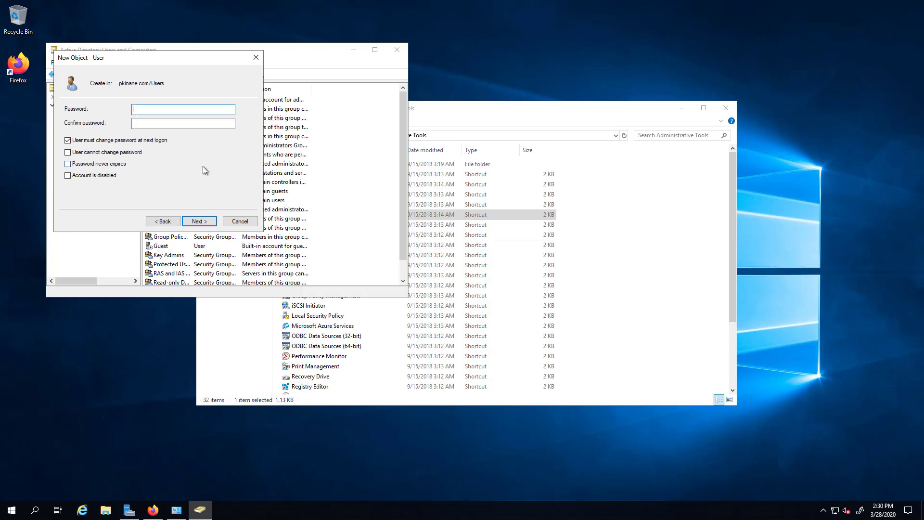
type("******")
key("Tab")
type("*****")
key("shift+Tab")
type("*****")
Drop the forced change at next logon, make the password never expire, and finish.
left_click(69, 141)
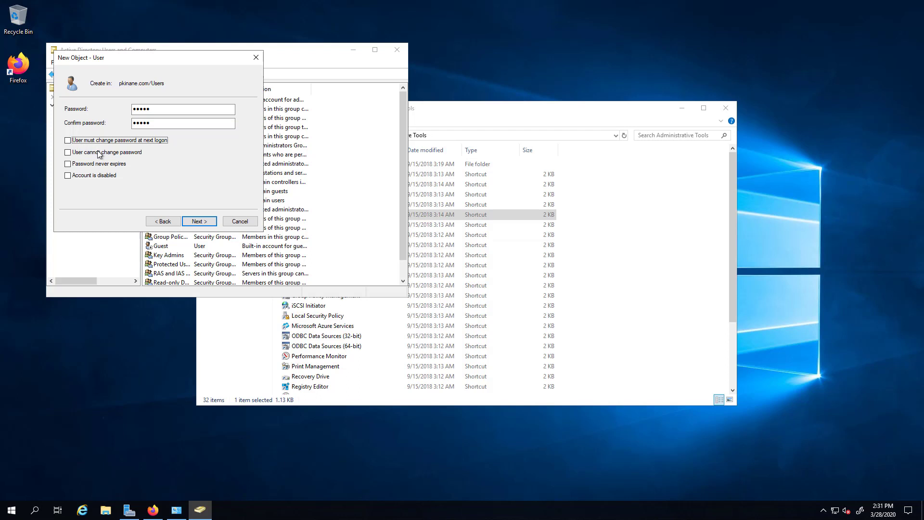
left_click(68, 164)
left_click(195, 222)
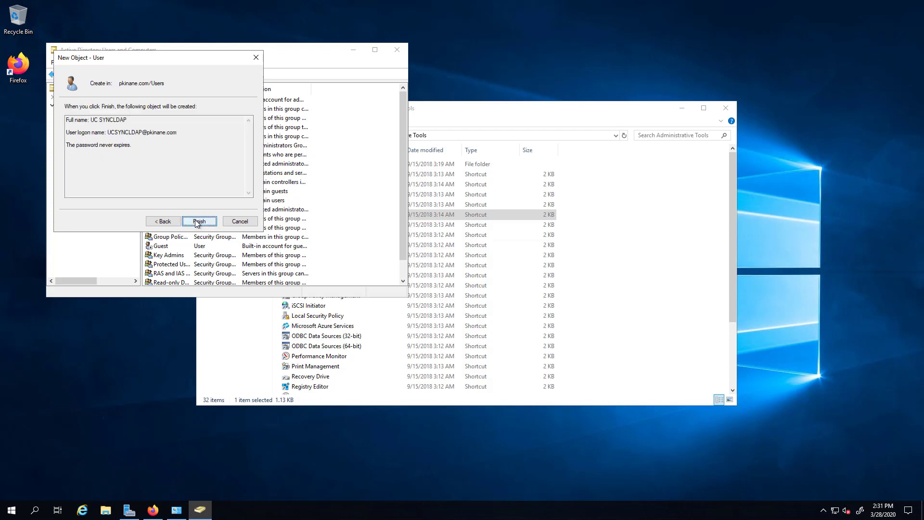
left_click(202, 222)
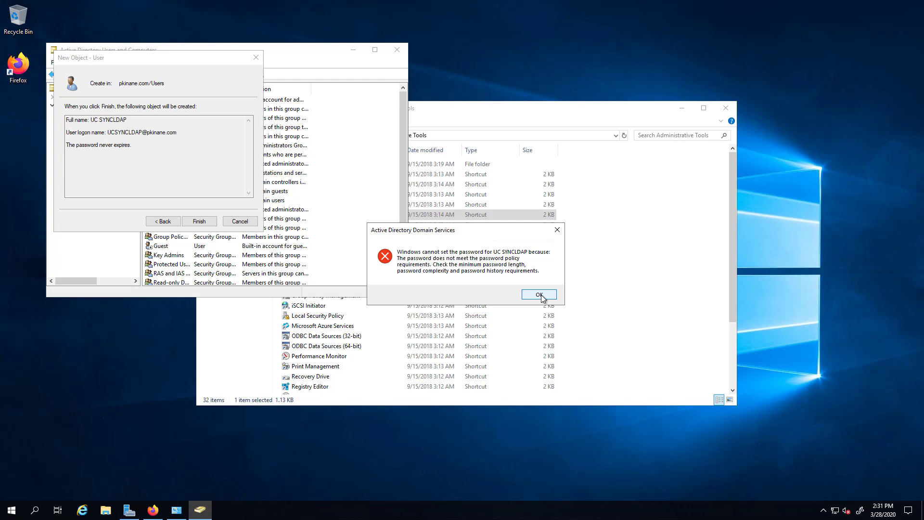
Dismiss the password policy error and complete creation of the UC SYNCLDAP user.
left_click(539, 295)
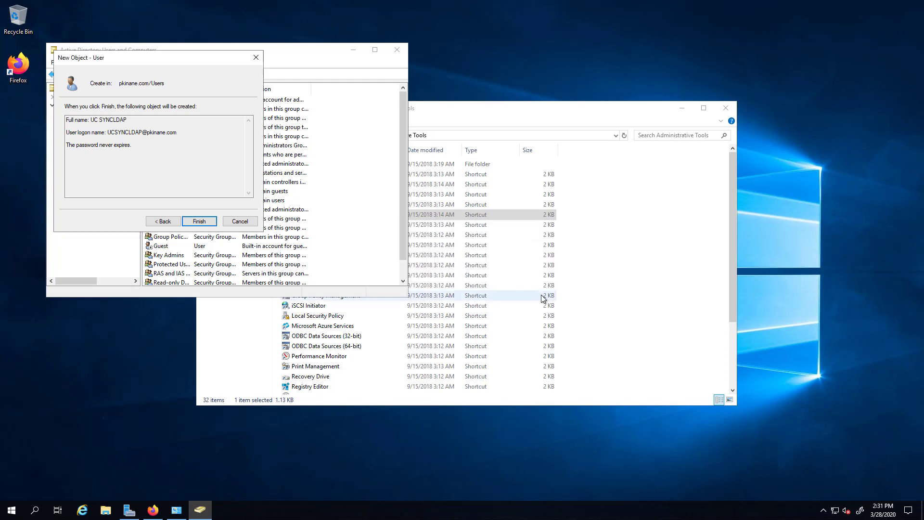
left_click(173, 222)
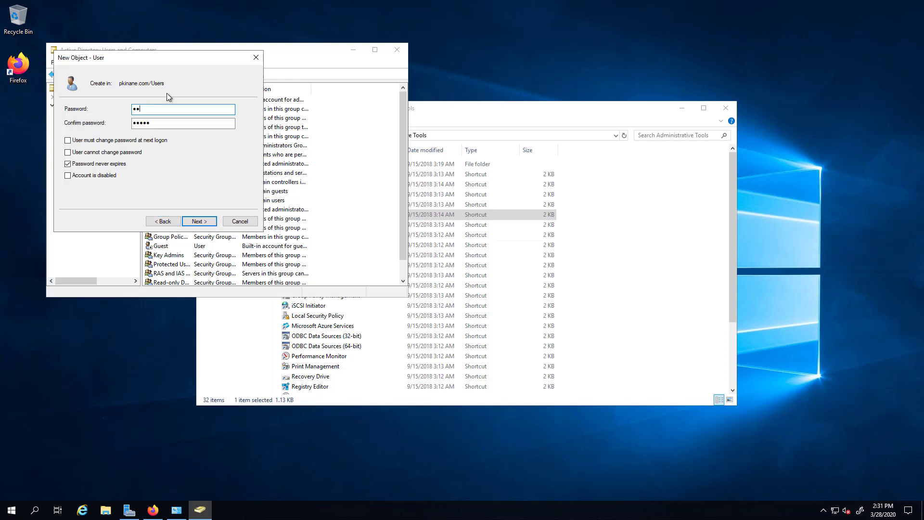
key("Return")
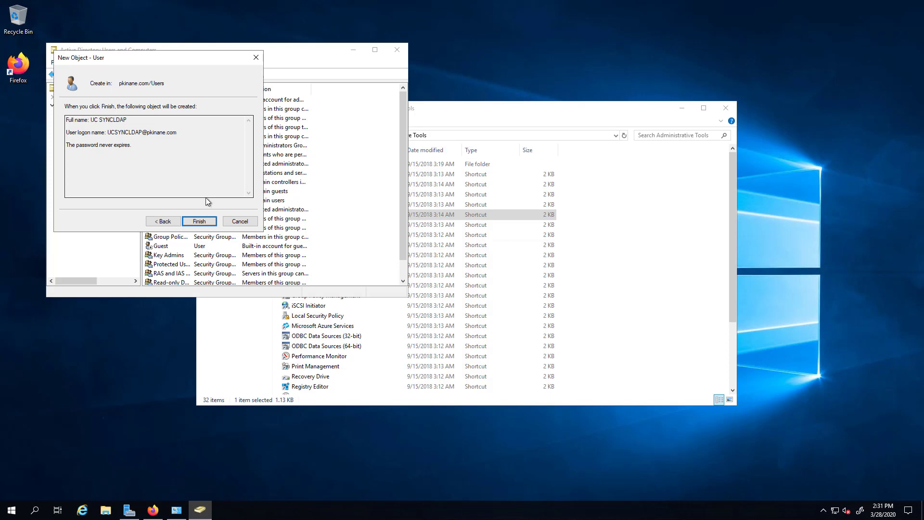
left_click(204, 223)
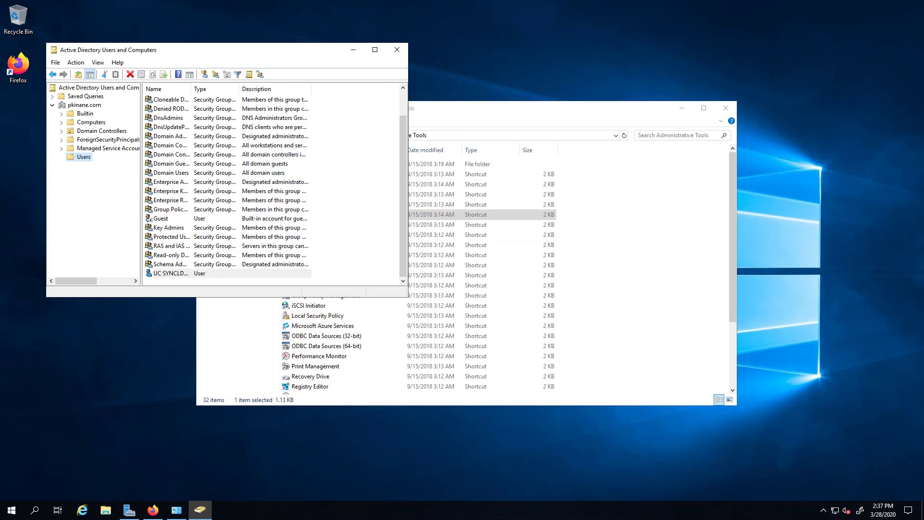
left_click(224, 361)
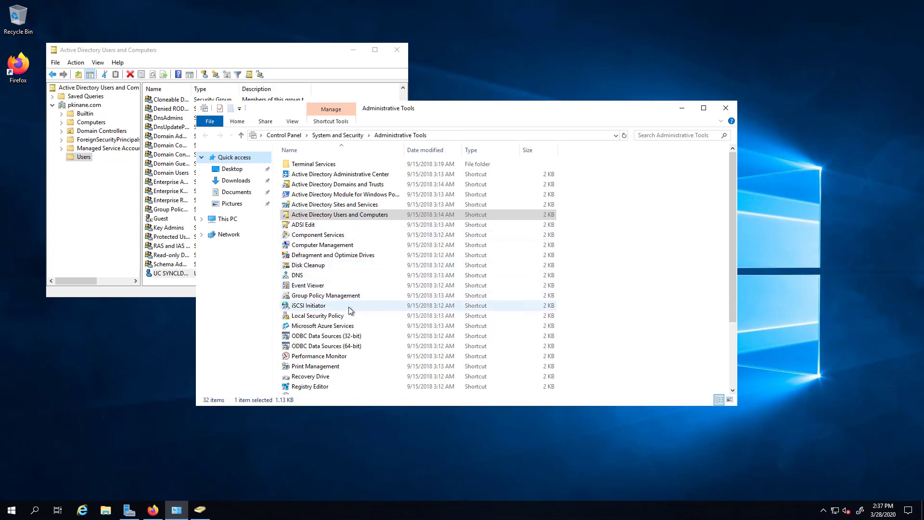
double_click(313, 316)
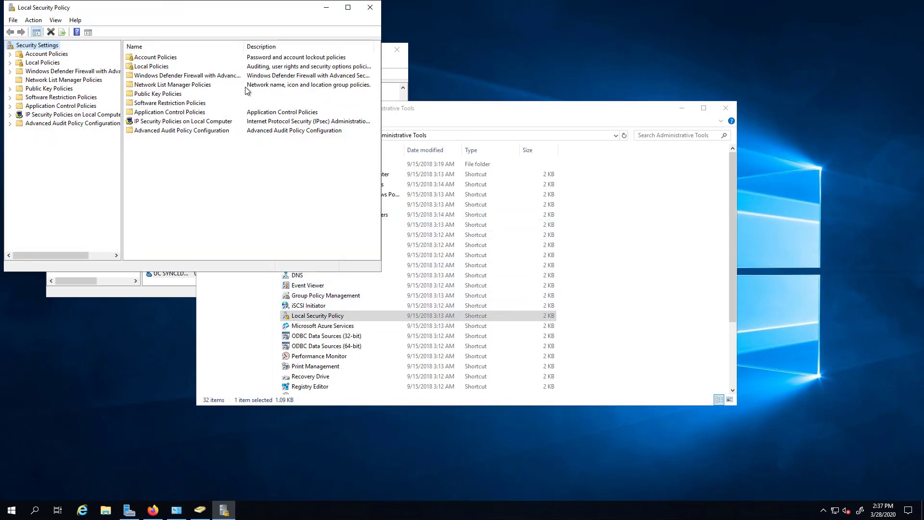
double_click(147, 58)
double_click(147, 58)
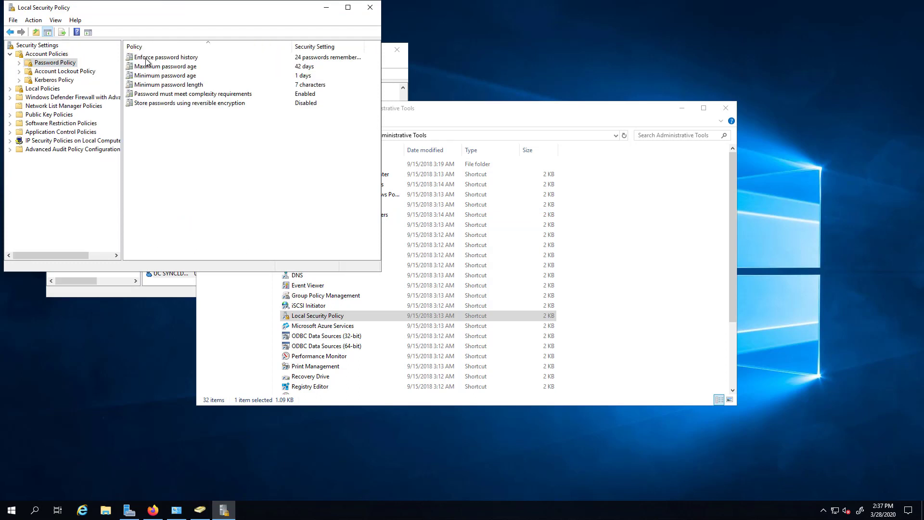
double_click(172, 76)
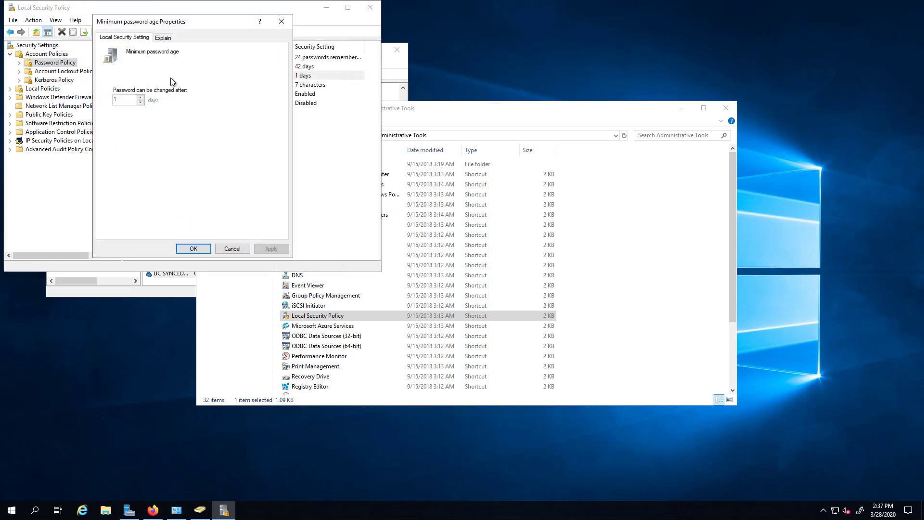
left_click(282, 22)
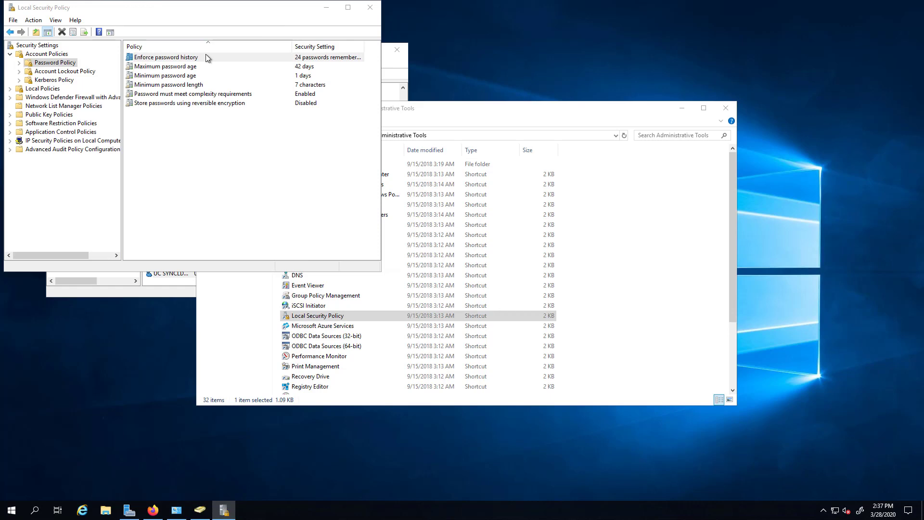
double_click(206, 57)
left_click(234, 246)
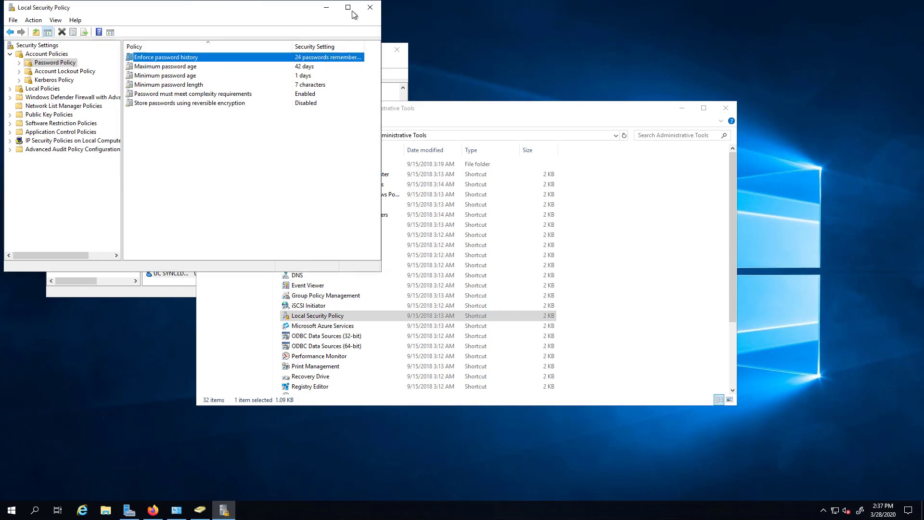
left_click(370, 7)
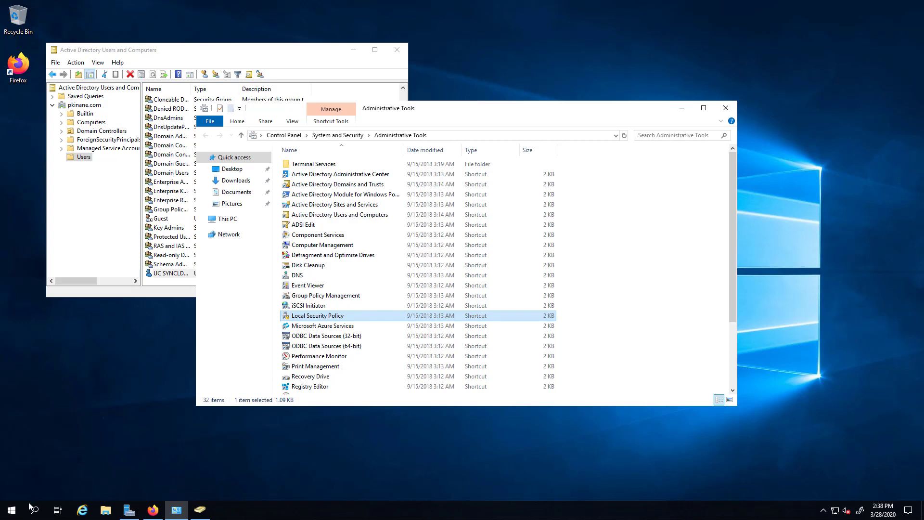
Launch the Group Policy Management console with gpmc.msc from Run.
left_click(12, 511)
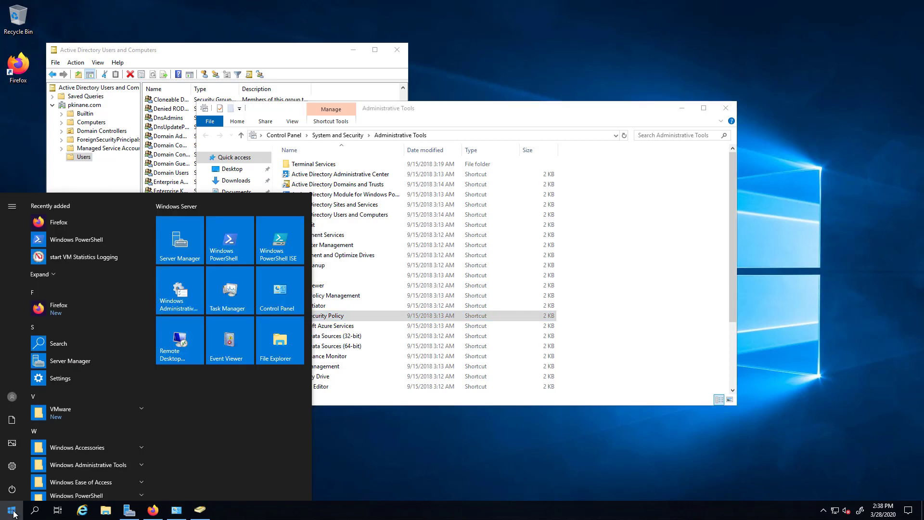
type("run")
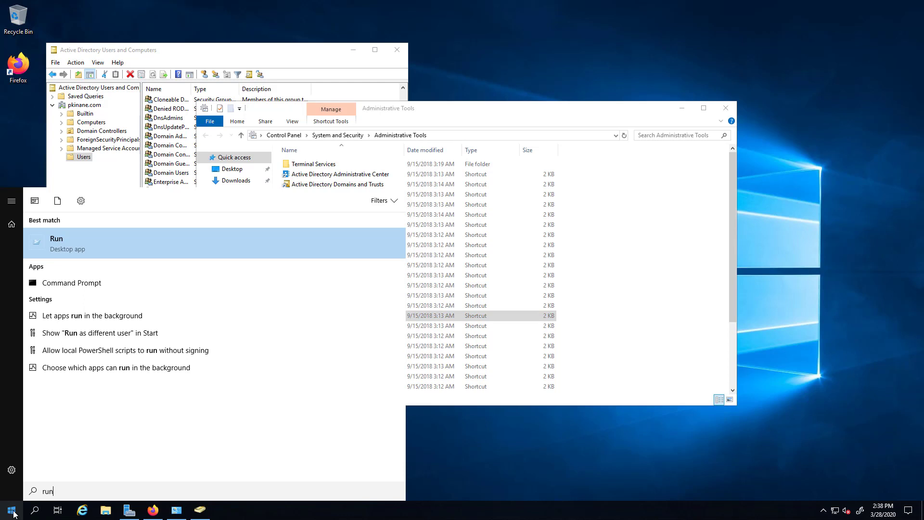
key("Return")
type("gpmc.msc")
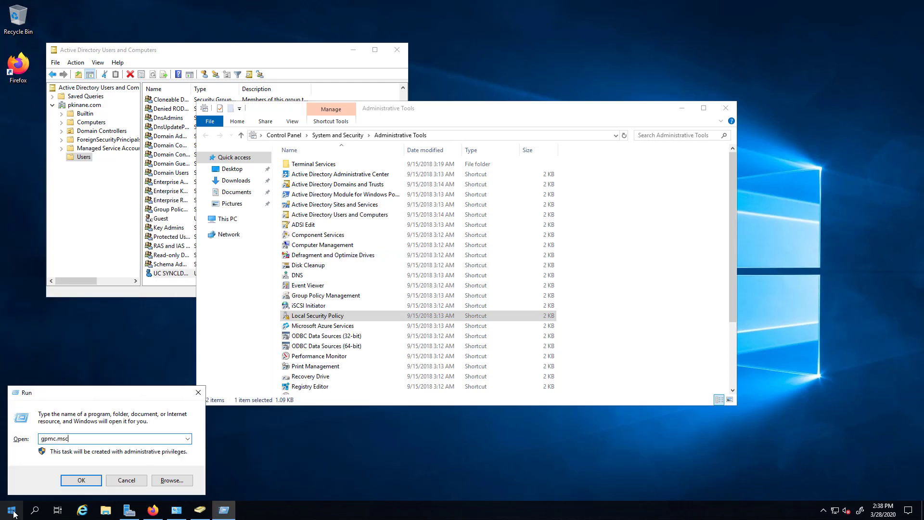
key("Return")
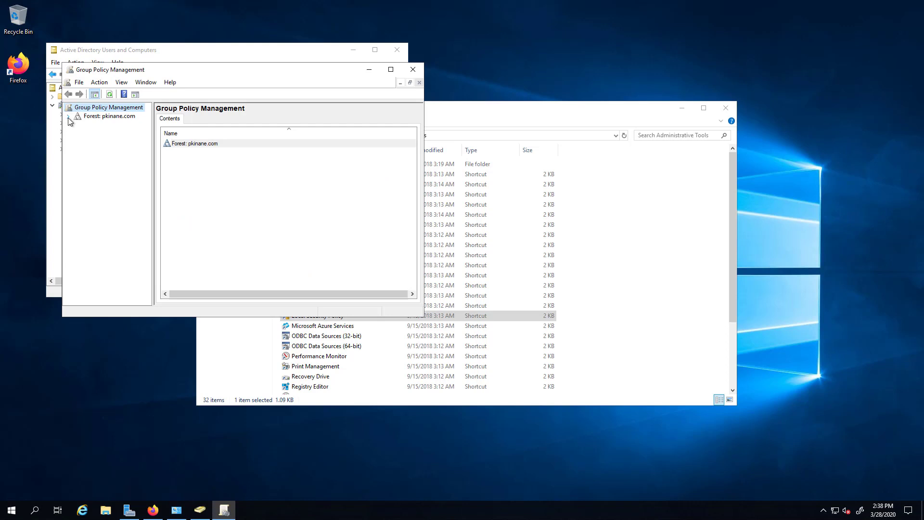
Expand the forest to pkinane.com and select its Default Domain Policy.
left_click(68, 116)
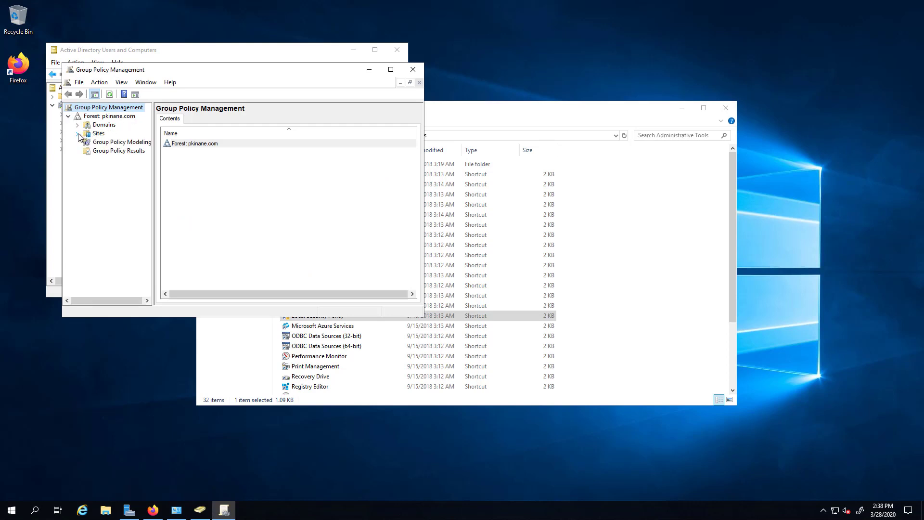
left_click(77, 126)
left_click(86, 133)
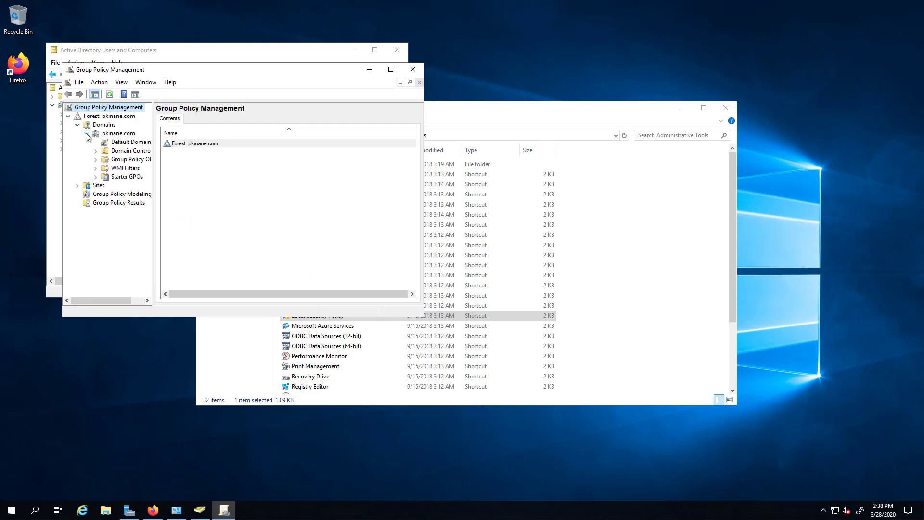
left_click(391, 70)
left_click_drag(91, 146, 330, 145)
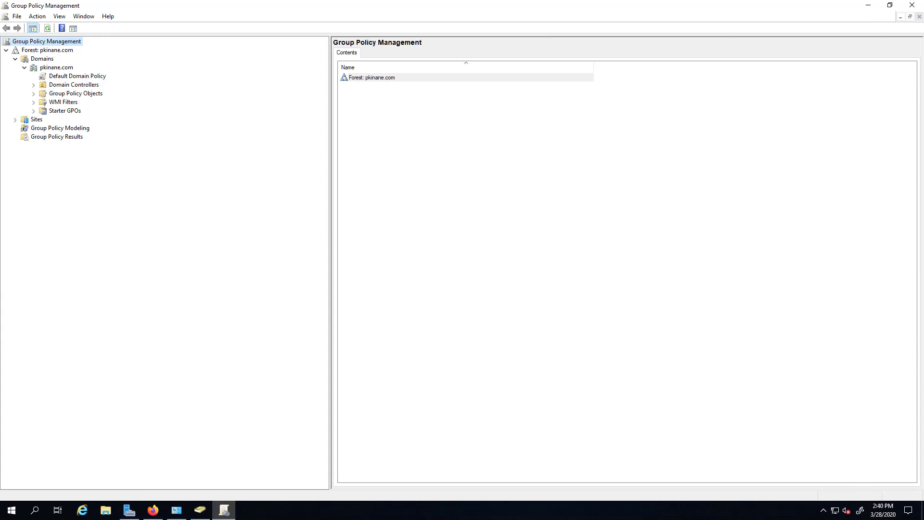
left_click(83, 78)
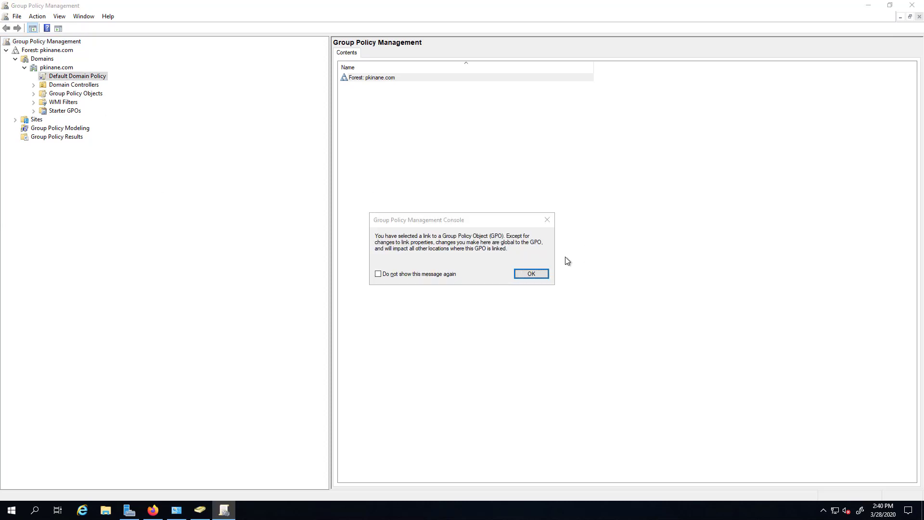
left_click(532, 275)
Edit the Default Domain Policy and navigate to Security Settings > Account Policies > Password Policy.
right_click(93, 76)
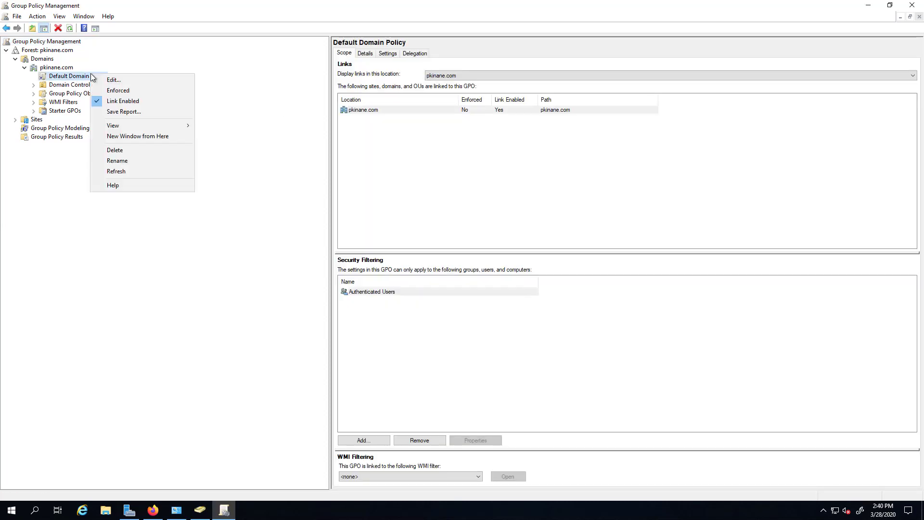
left_click(124, 78)
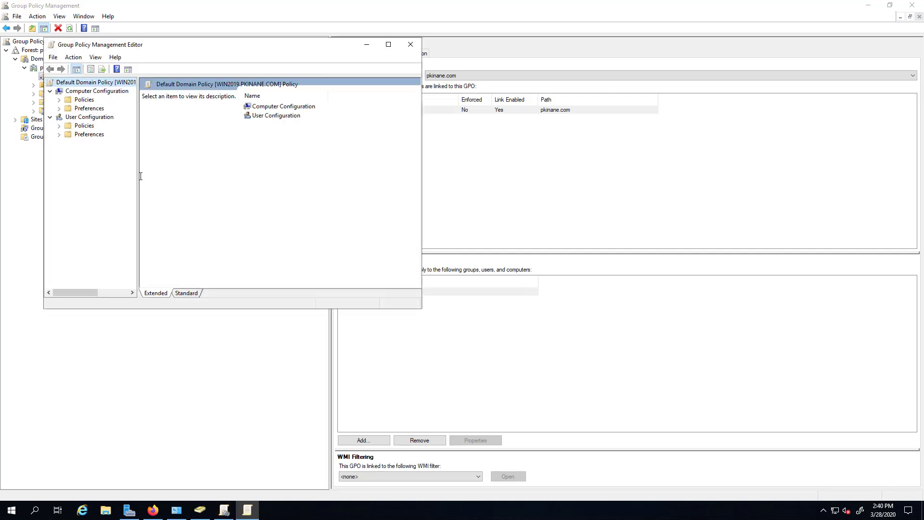
left_click_drag(138, 177, 297, 186)
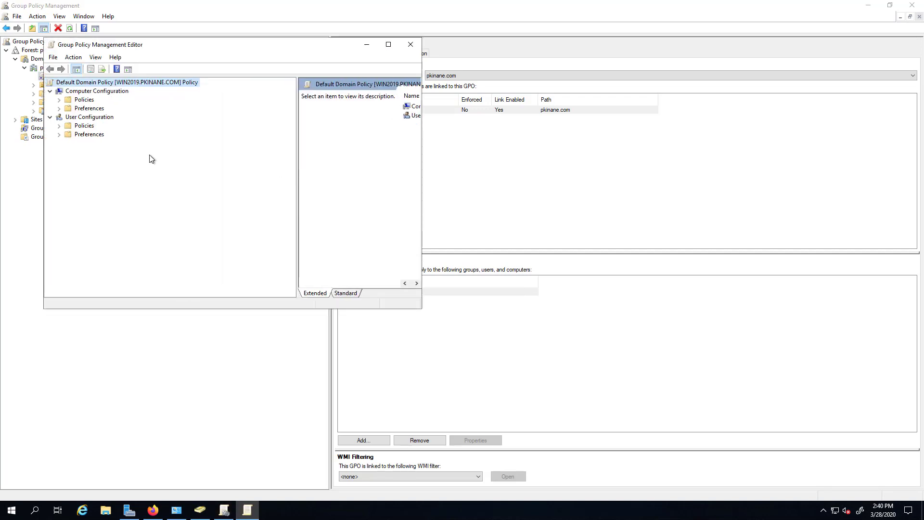
left_click(59, 100)
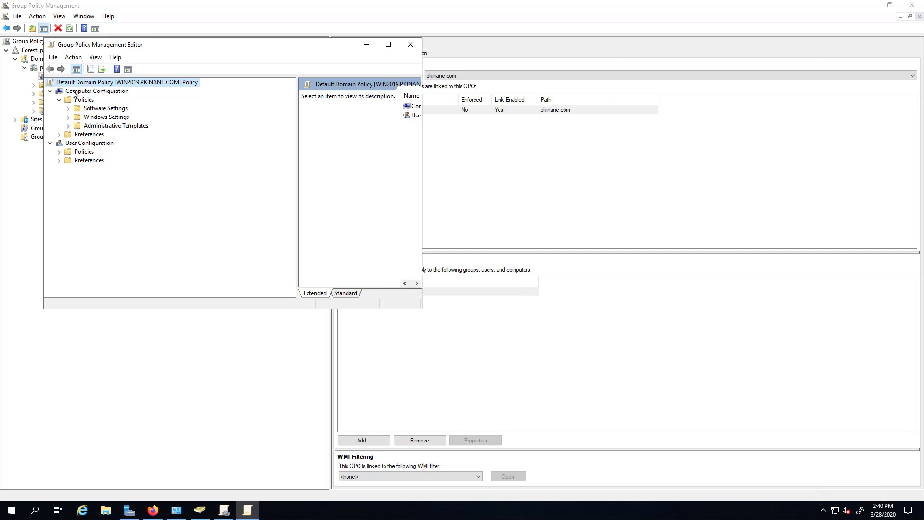
left_click(69, 116)
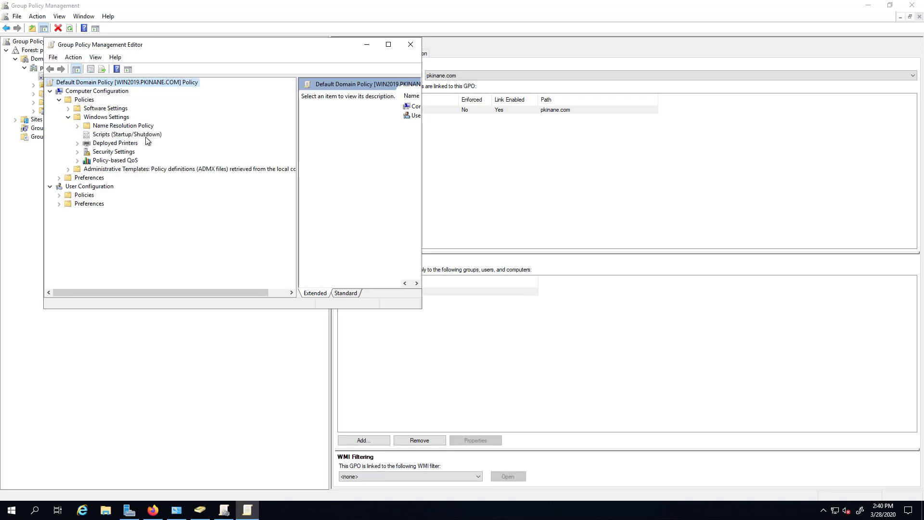
left_click(77, 151)
left_click(91, 153)
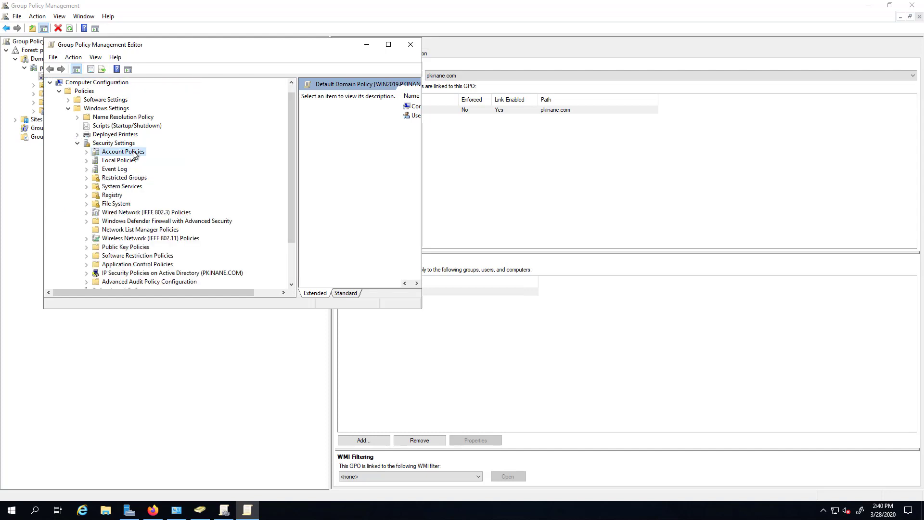
left_click(87, 153)
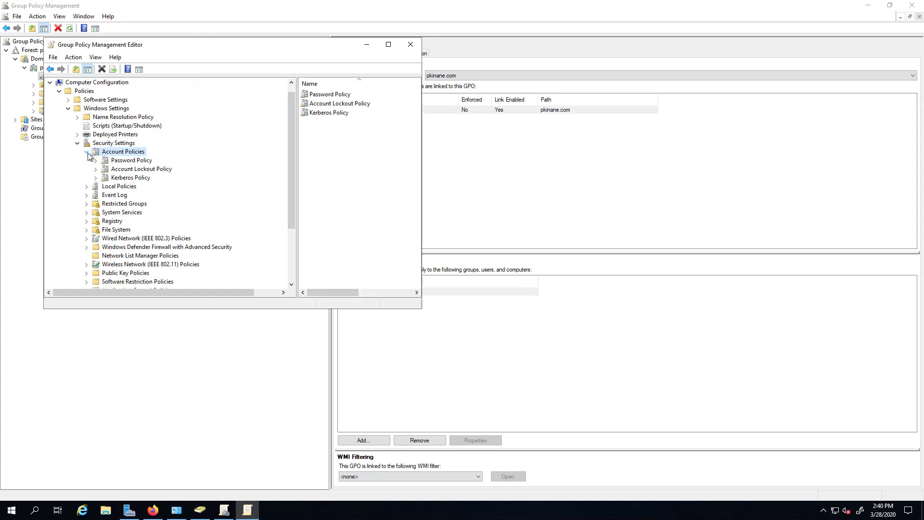
left_click(147, 162)
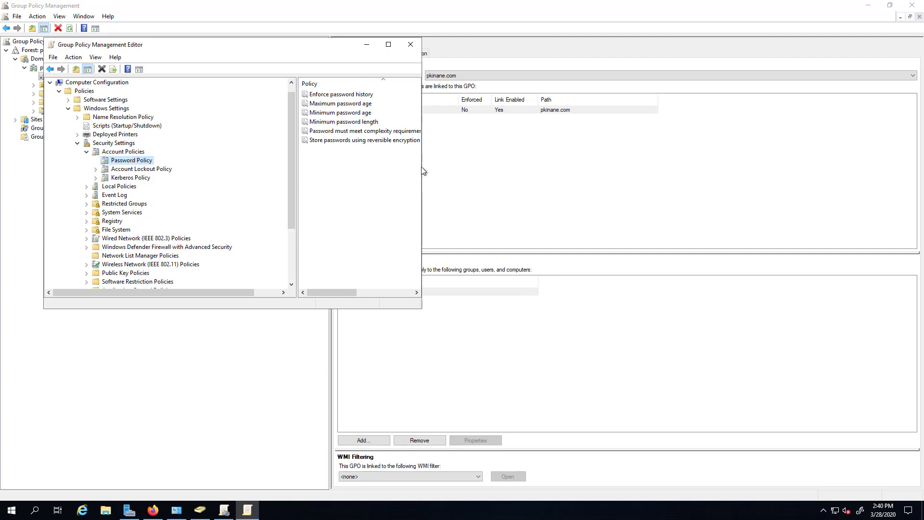
left_click_drag(422, 167, 688, 165)
Change Enforce password history from 24 to 0 remembered passwords.
double_click(441, 95)
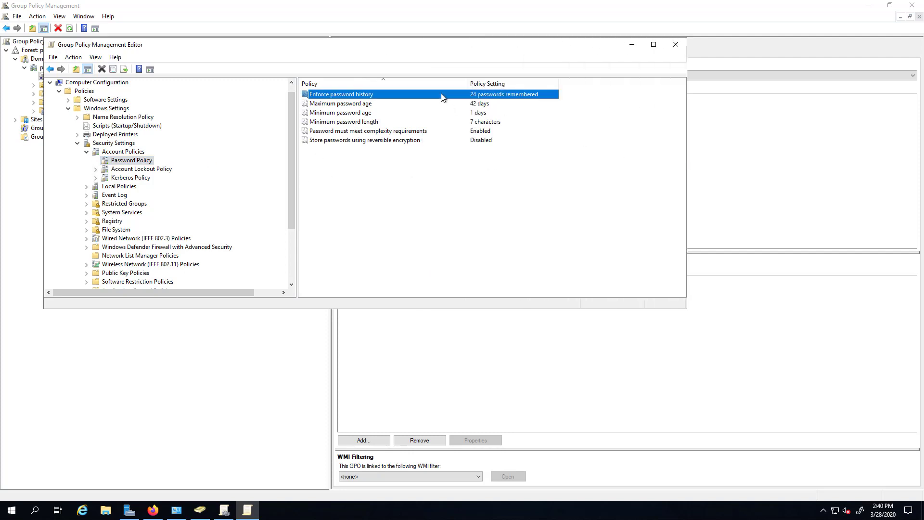
left_click_drag(306, 134, 273, 132)
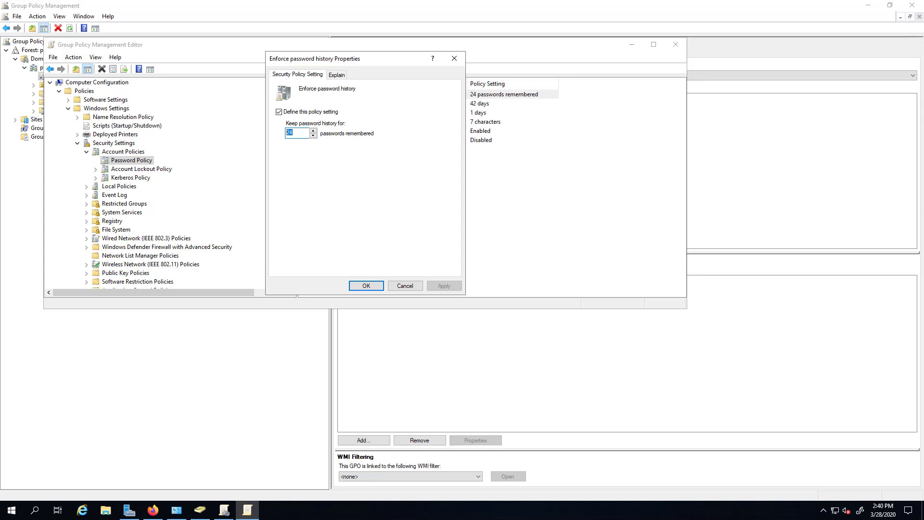
key("Return")
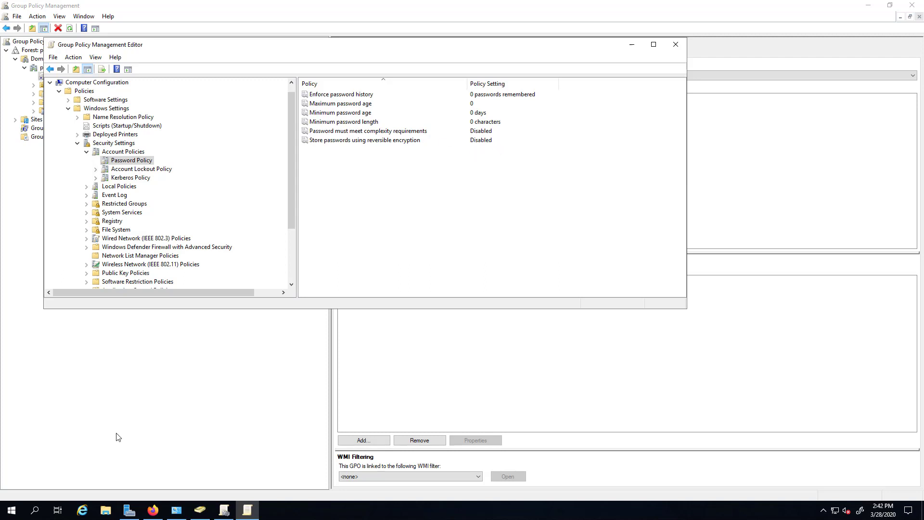
Close the Group Policy windows, review Local Security Policy's Password Policy, then close it.
left_click(675, 44)
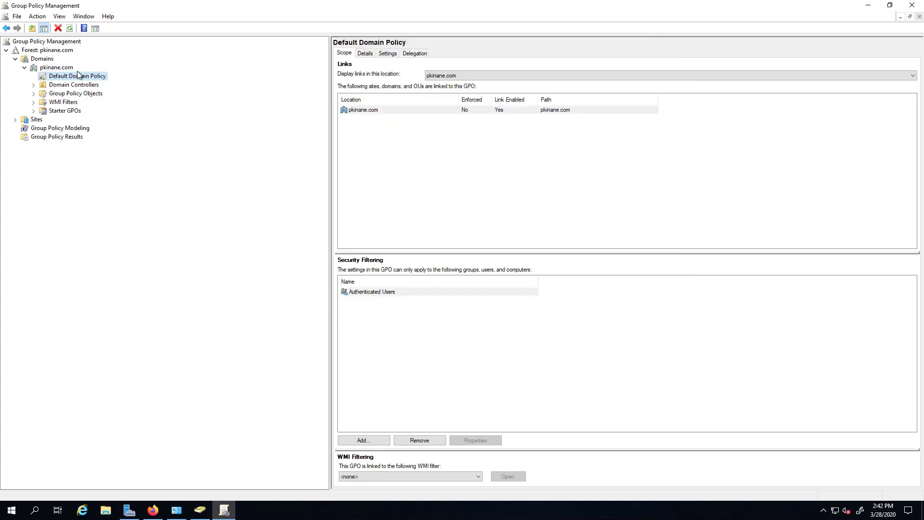
left_click(911, 5)
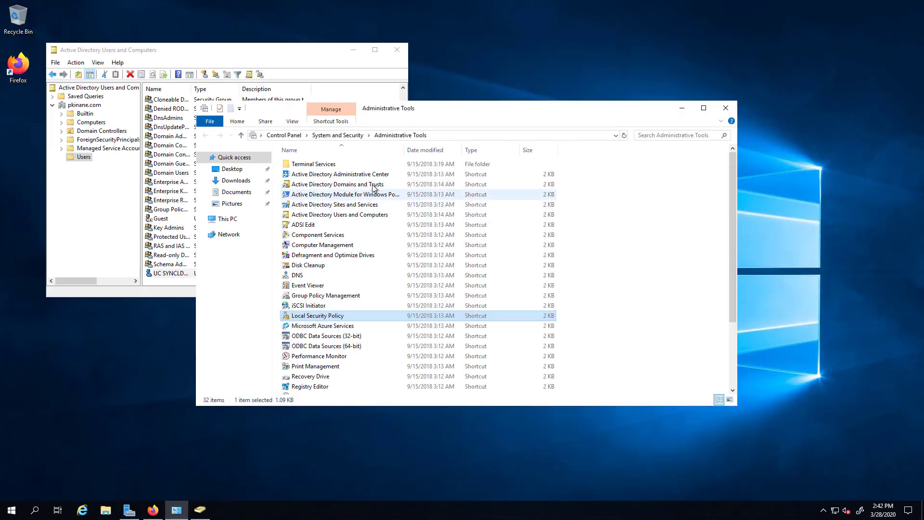
double_click(321, 317)
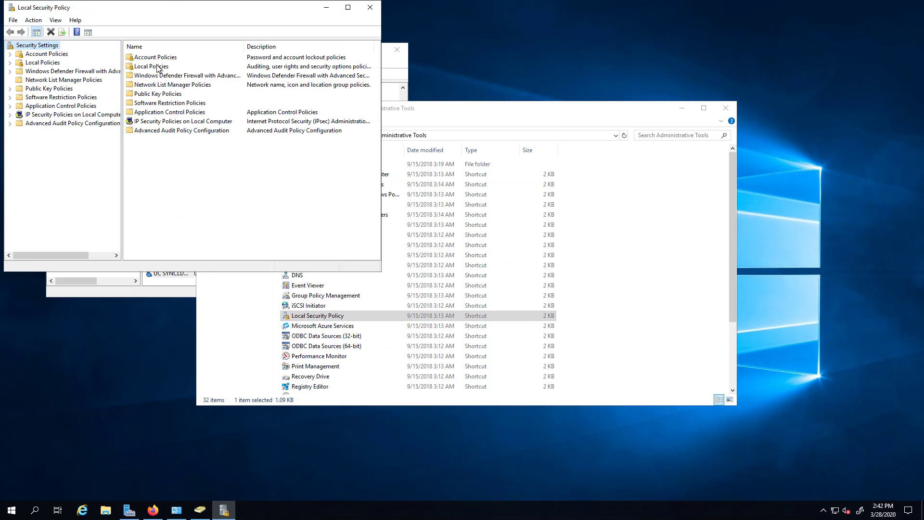
double_click(172, 57)
double_click(155, 58)
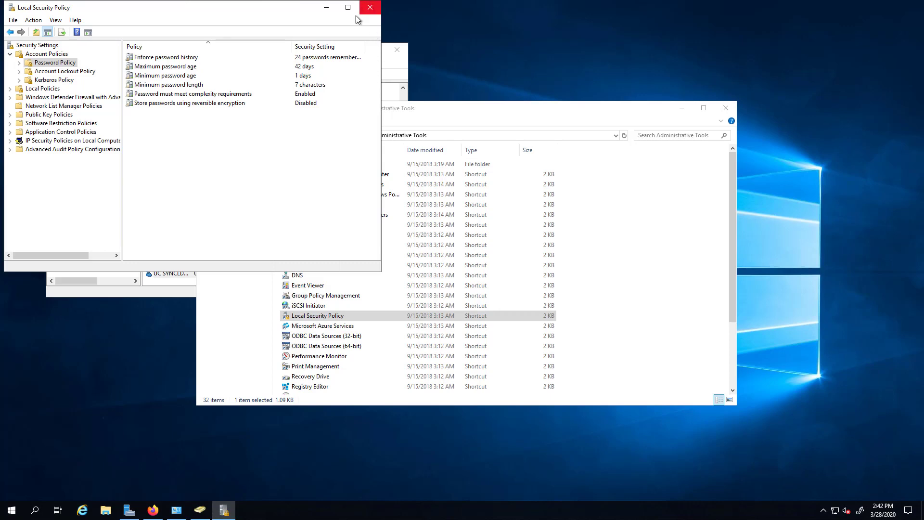
left_click(375, 8)
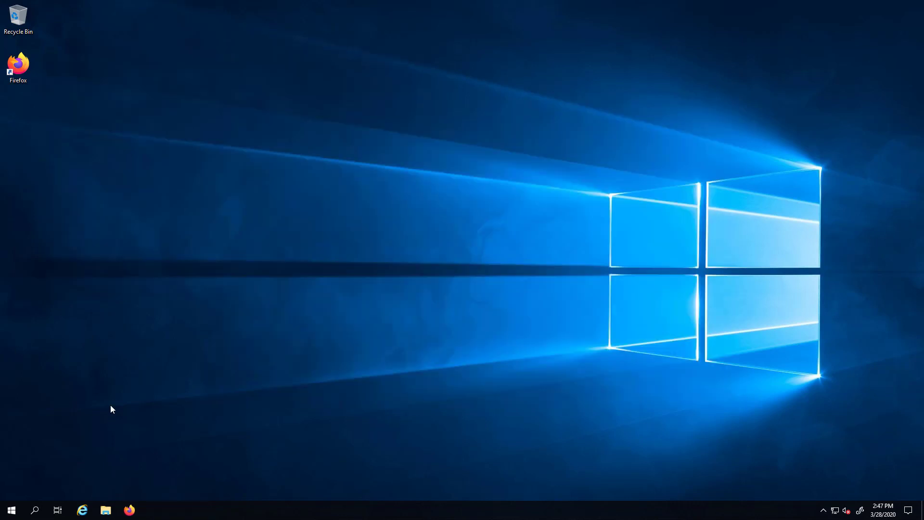
Launch Local Security Policy from Windows Administrative Tools and expand Account Policies to view Password Policy.
left_click(11, 509)
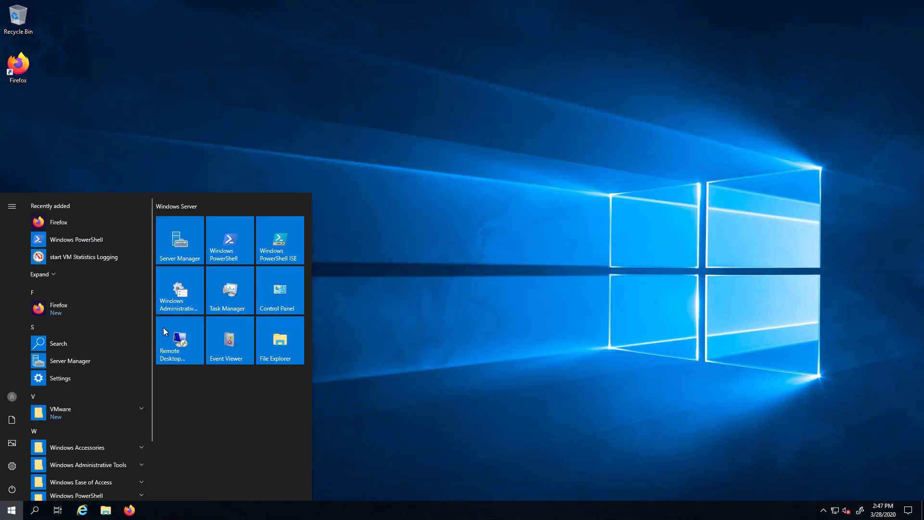
left_click(181, 308)
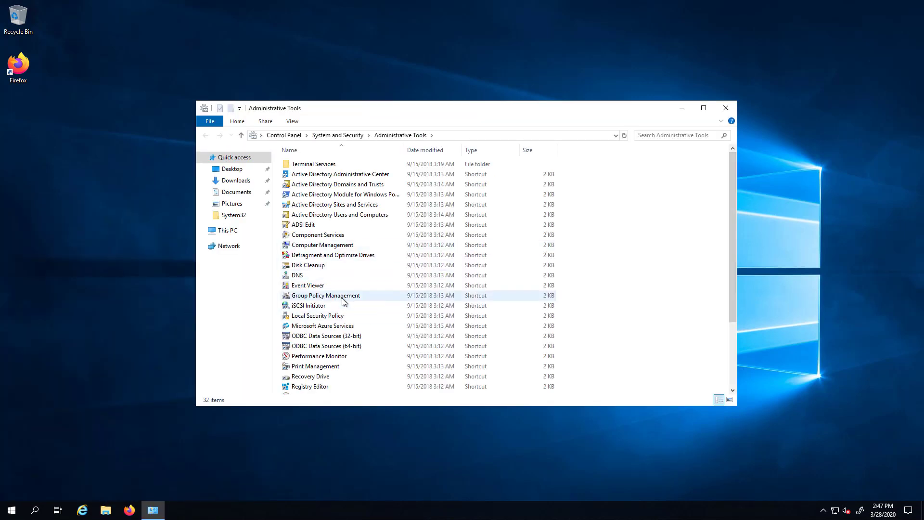
double_click(340, 316)
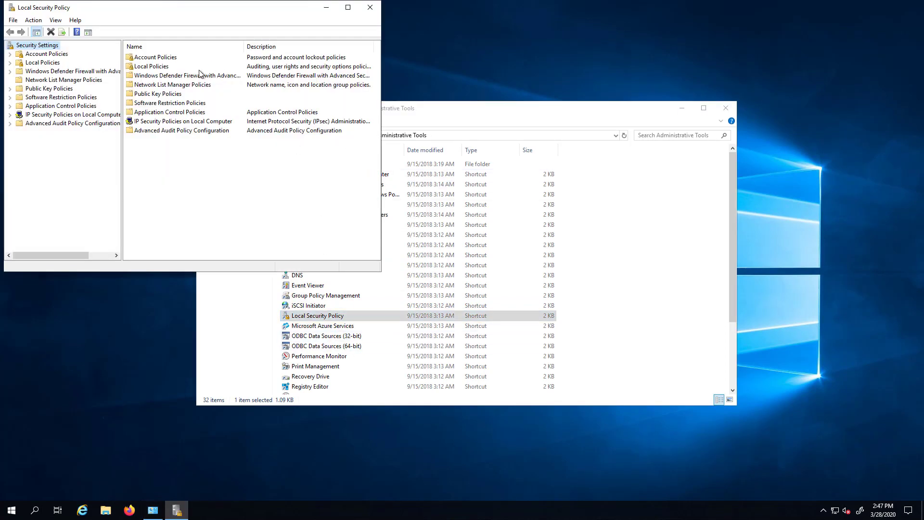
left_click_drag(146, 7, 318, 155)
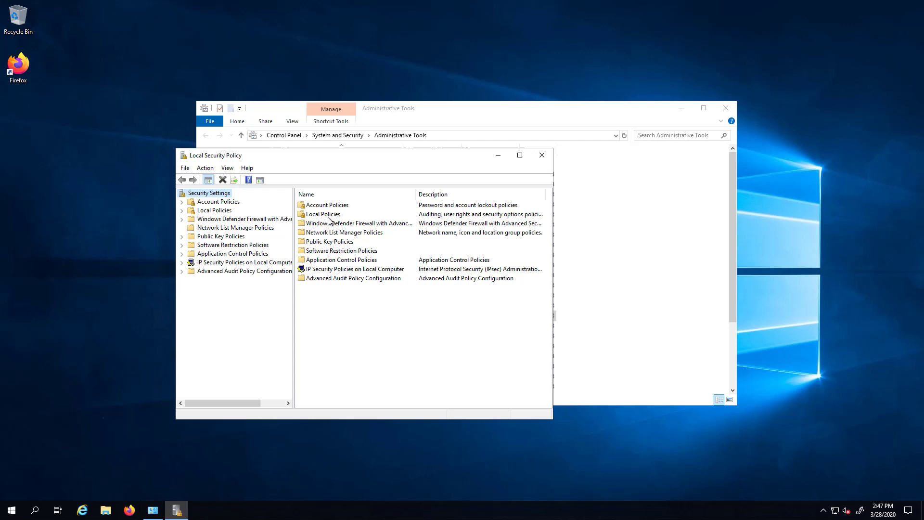
left_click(331, 206)
double_click(331, 207)
double_click(331, 207)
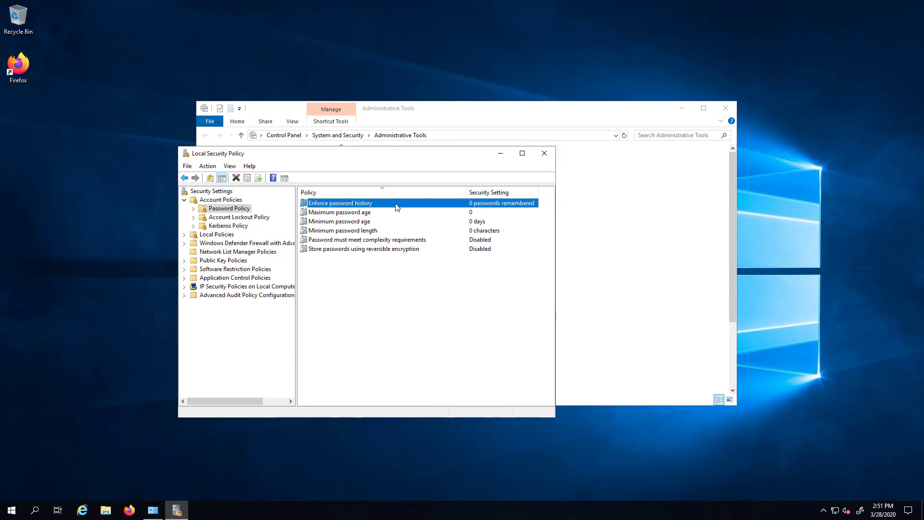
Close Local Security Policy, launch Active Directory Users and Computers and open UC SYNCLDAP's properties.
left_click(544, 153)
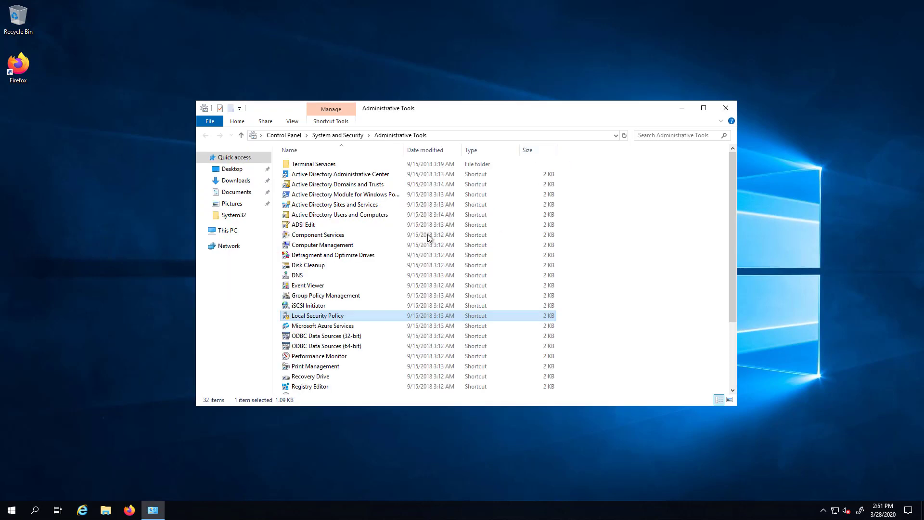
double_click(352, 215)
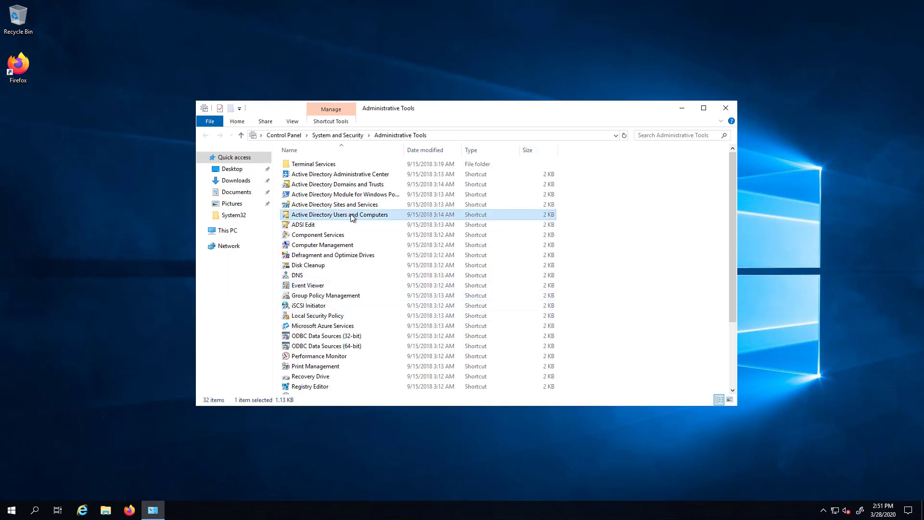
scroll(228, 202, "down", 1)
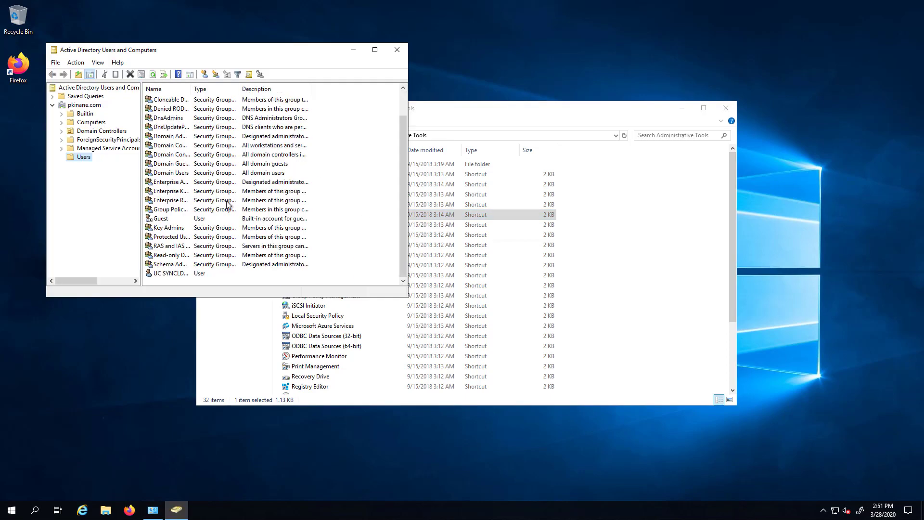
left_click(172, 274)
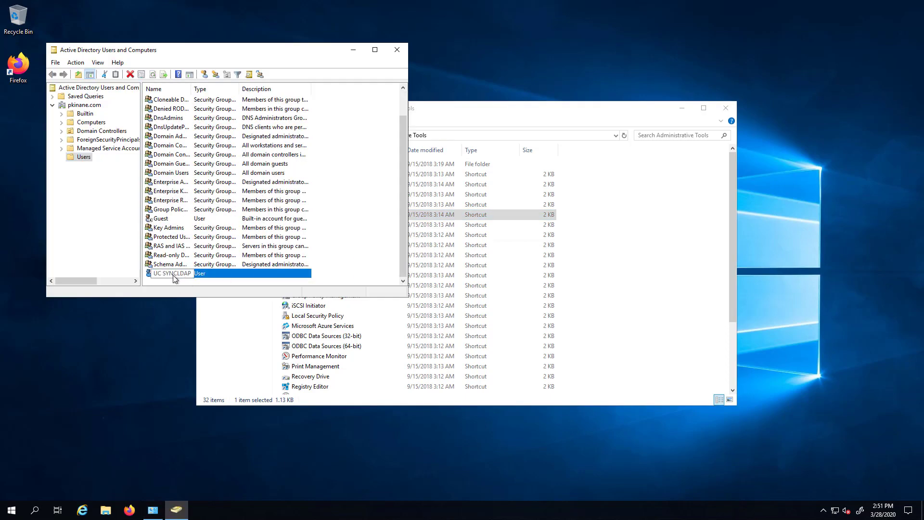
left_click_drag(191, 89, 237, 89)
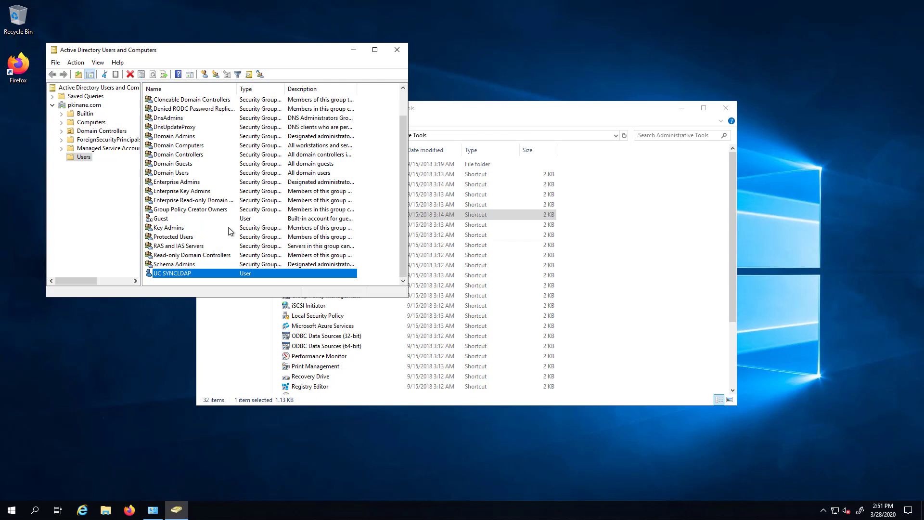
double_click(198, 276)
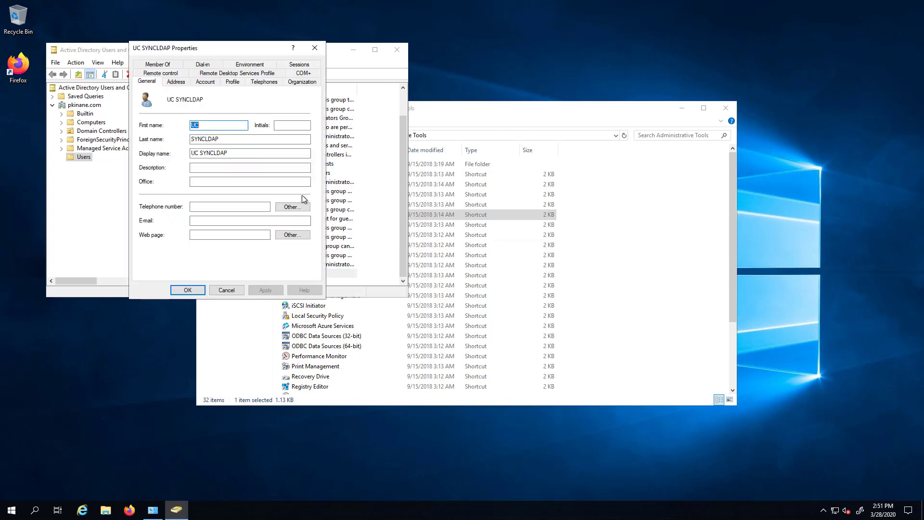
Add UC SYNCLDAP to the Domain Admins group and apply the change.
left_click(161, 66)
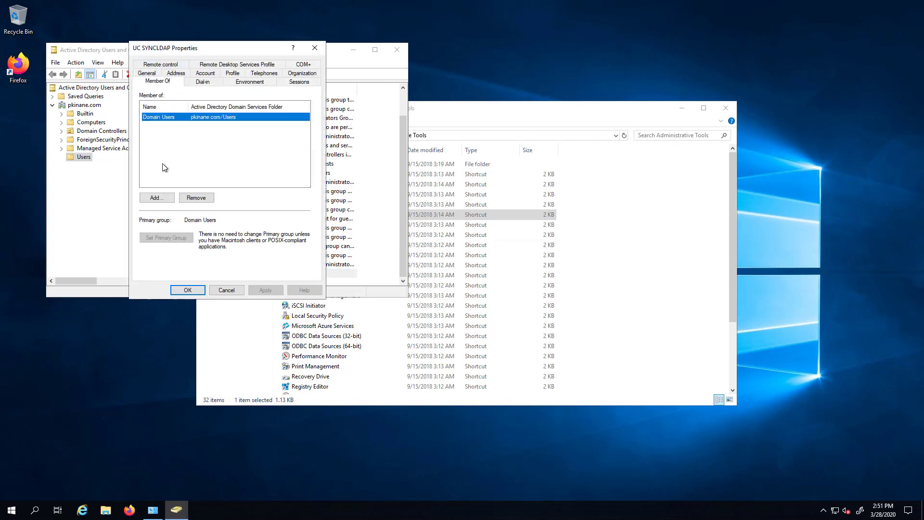
left_click(155, 197)
left_click_drag(217, 69, 243, 111)
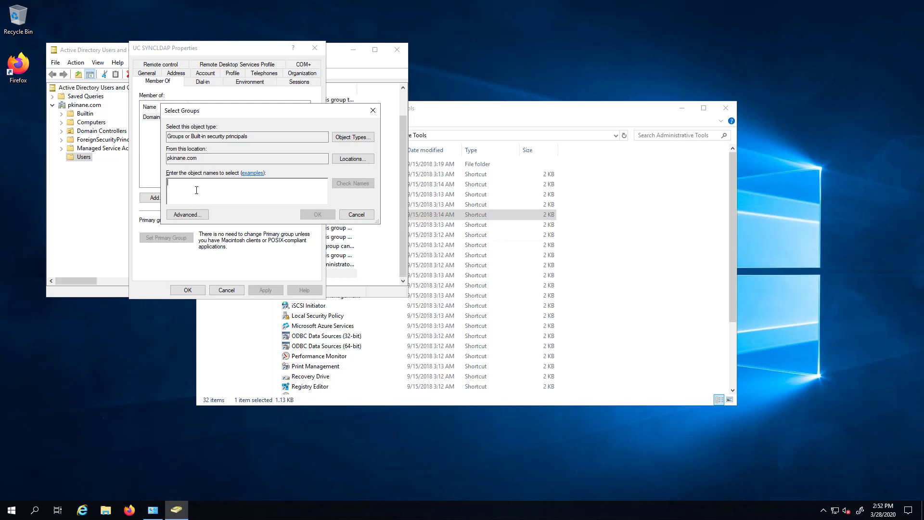
type("Domain")
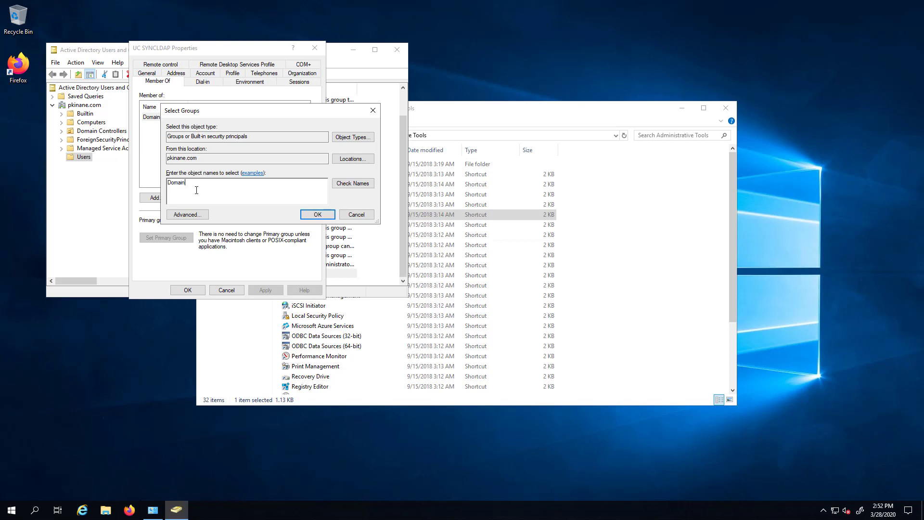
type(" Admin")
key("Return")
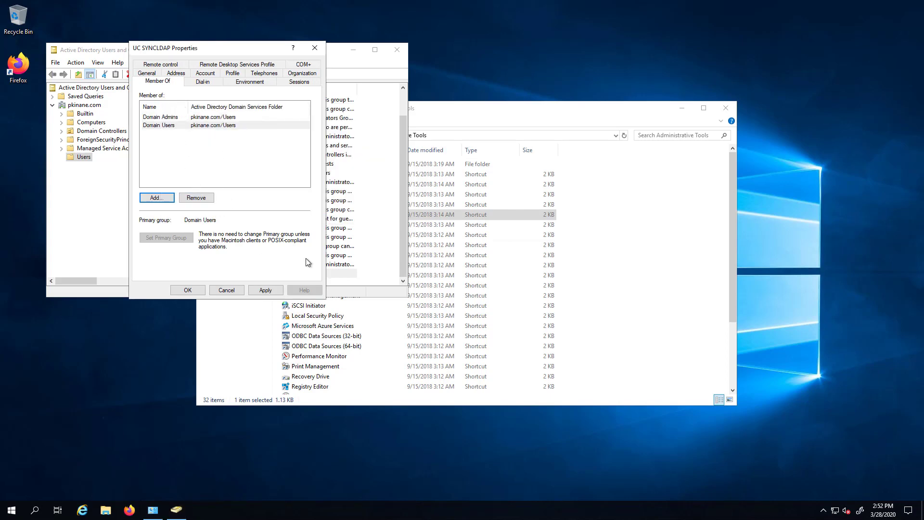
left_click(265, 290)
left_click(187, 289)
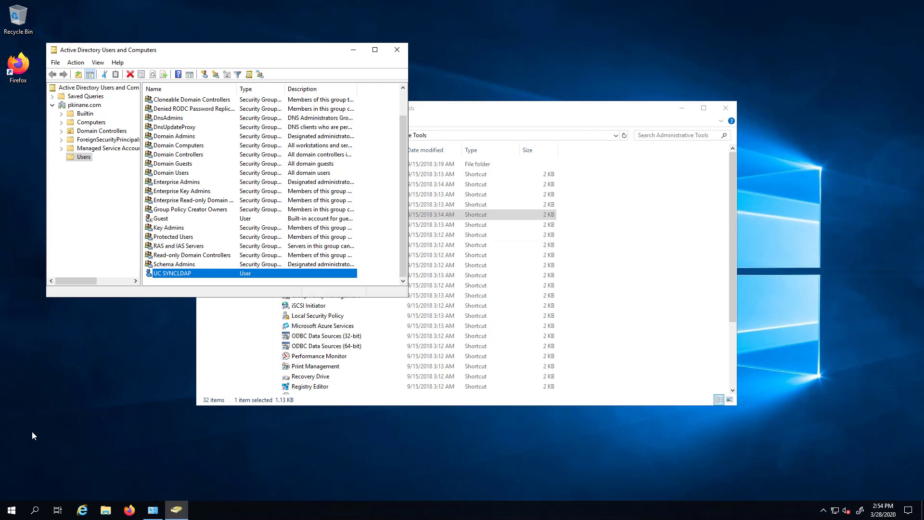
Create the organizational unit 'OU CUCM Users' directly under pkinane.com, pasting in its name.
left_click(86, 106)
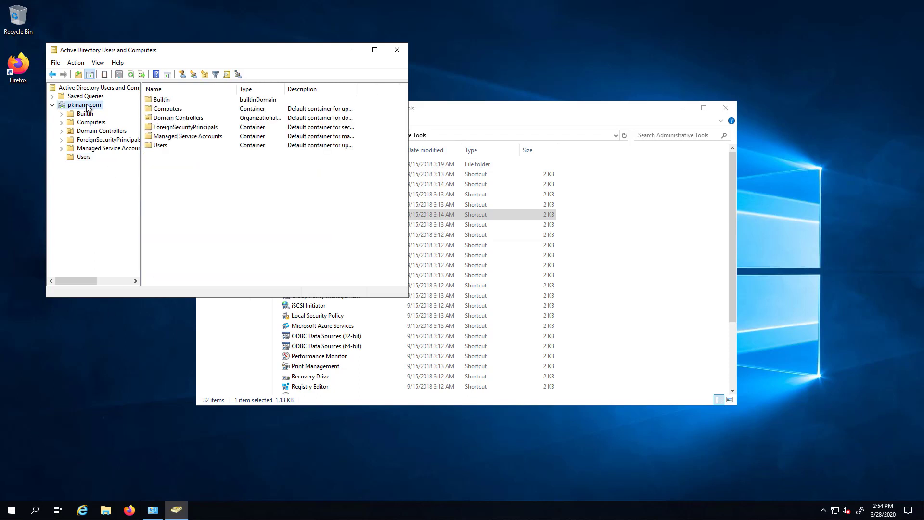
right_click(87, 106)
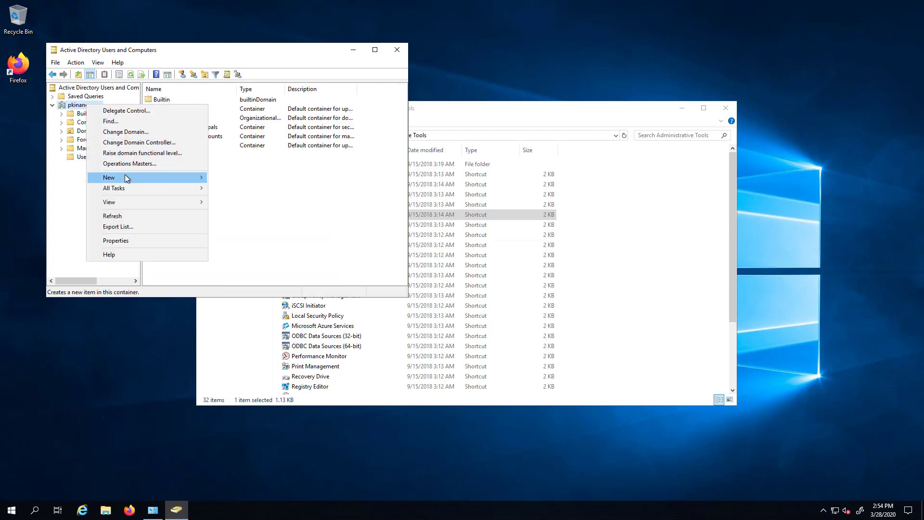
mouse_move(159, 178)
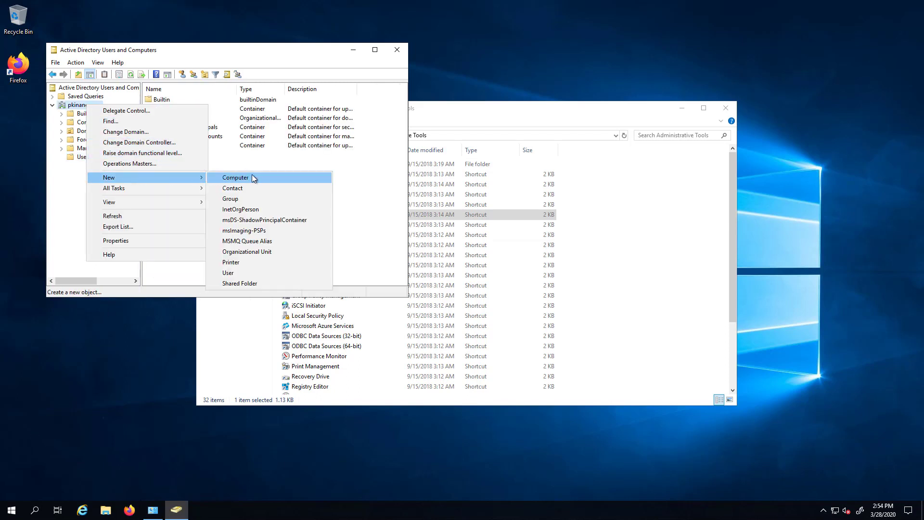
left_click(249, 251)
left_click(206, 222)
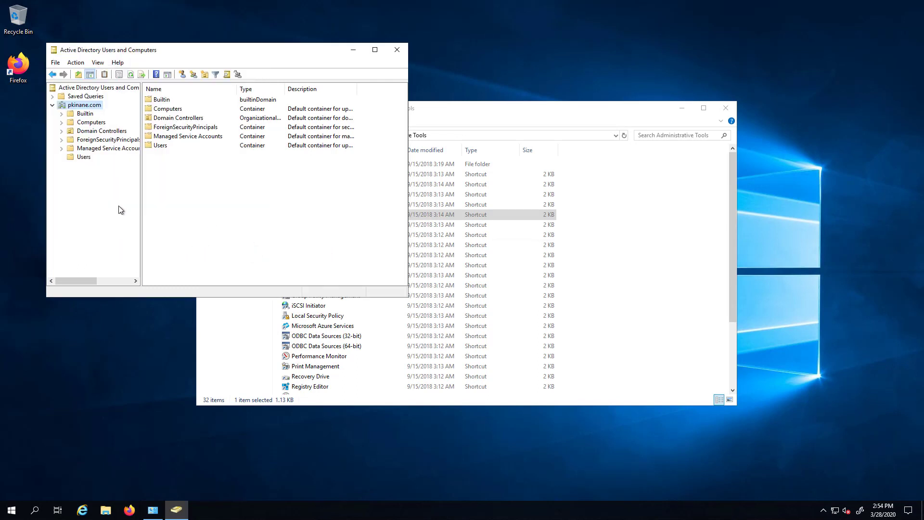
right_click(81, 109)
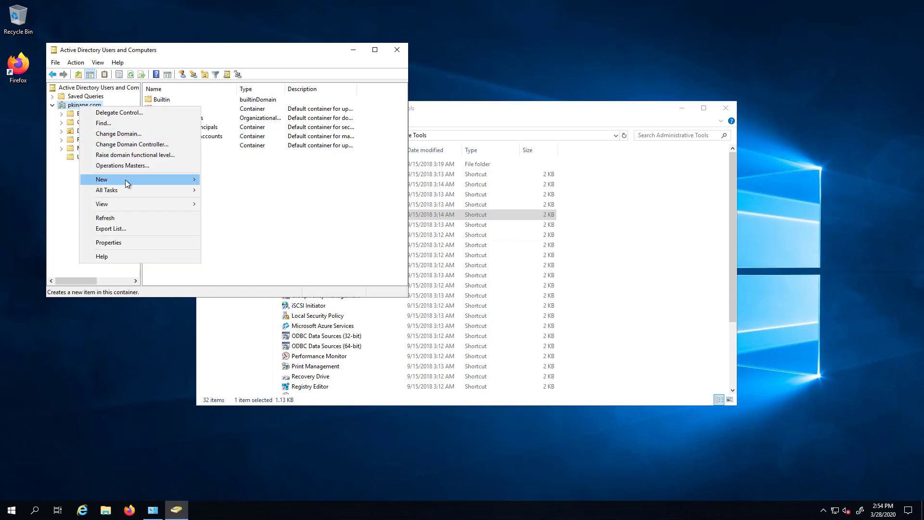
mouse_move(125, 179)
left_click(234, 255)
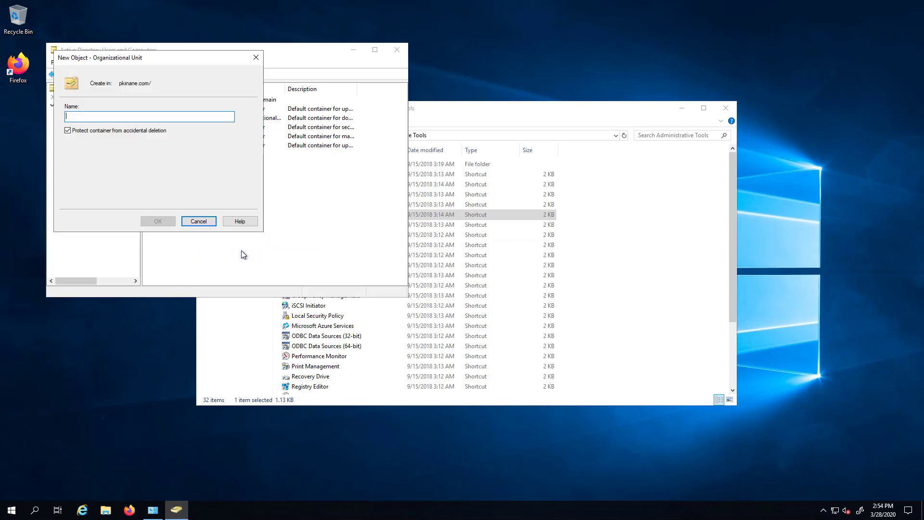
right_click(88, 116)
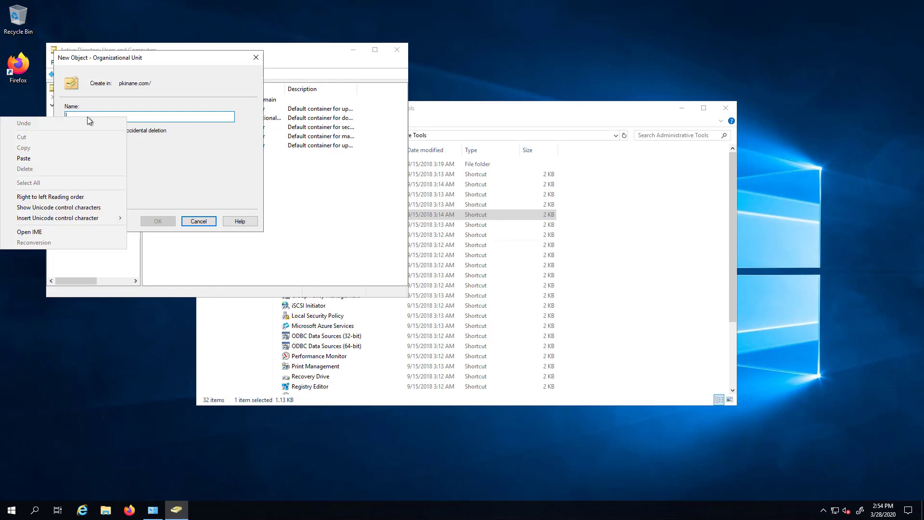
left_click(44, 159)
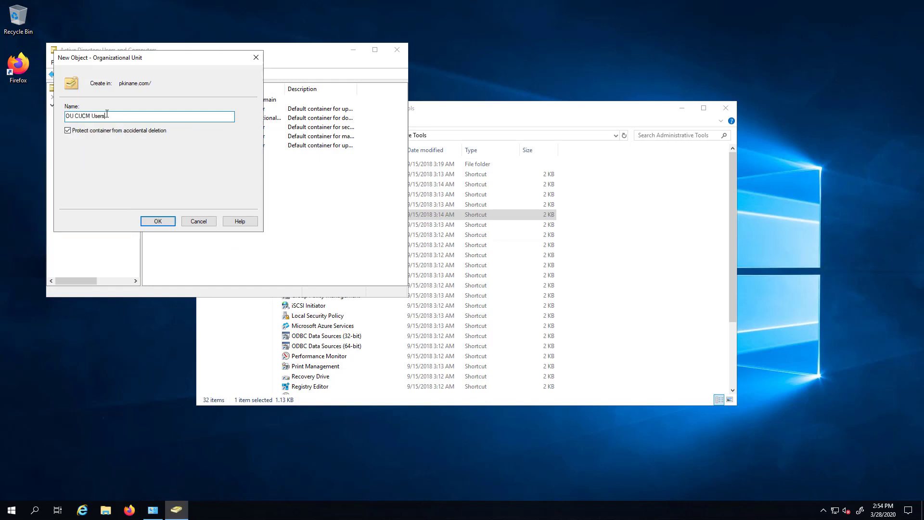
left_click(158, 220)
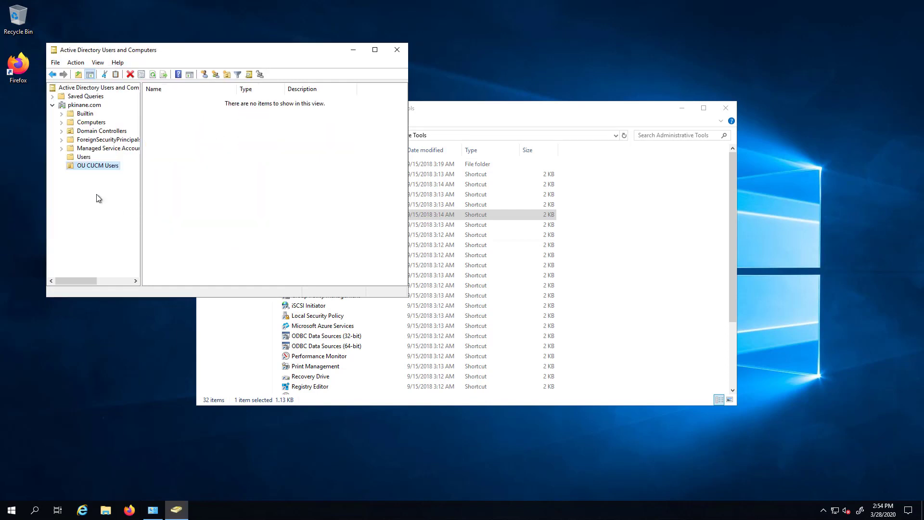
Start a new user in OU CUCM Users named user one with logon name user1.
left_click(113, 166)
right_click(124, 166)
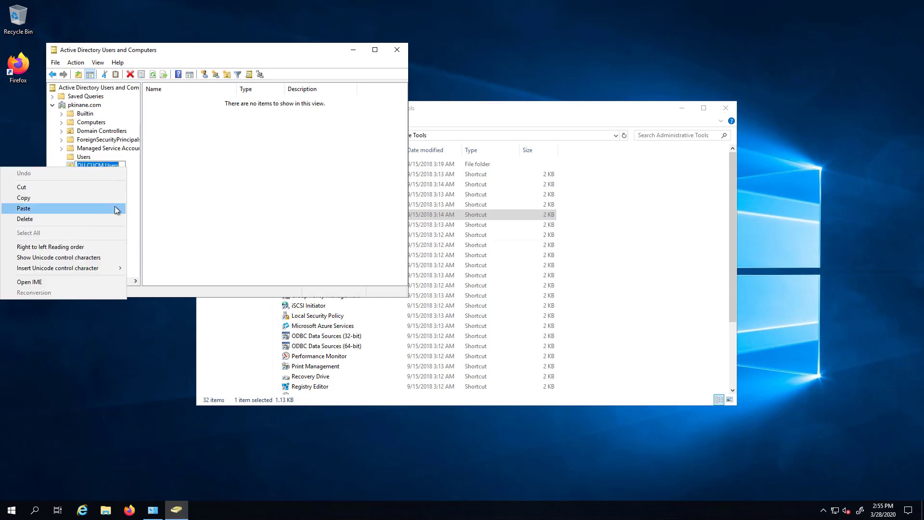
left_click(131, 191)
right_click(97, 166)
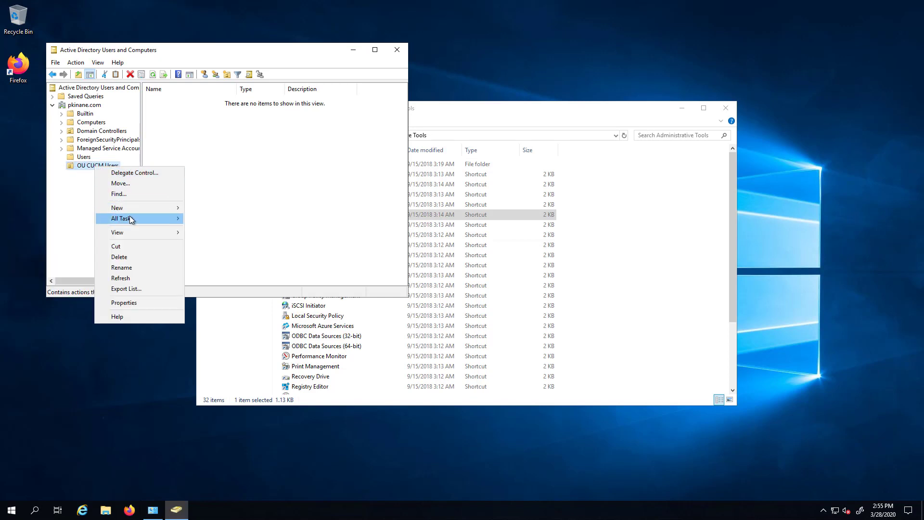
mouse_move(134, 209)
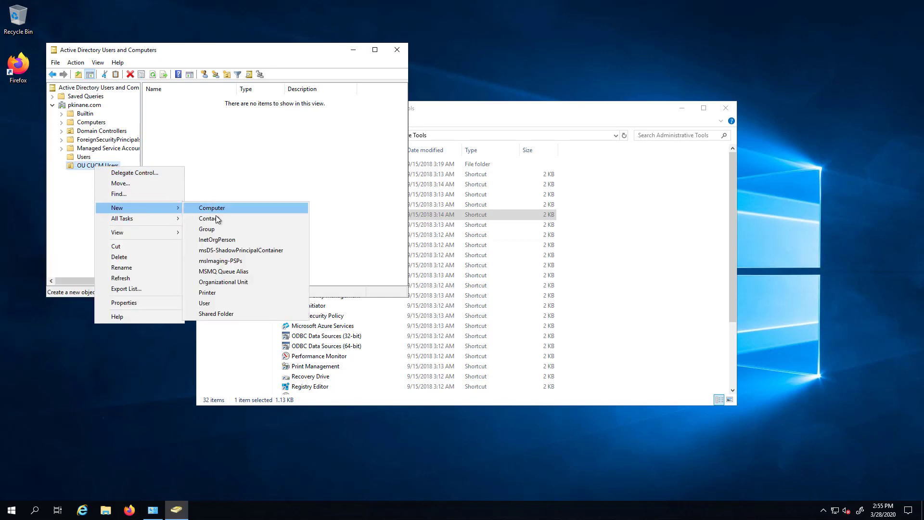
left_click(212, 303)
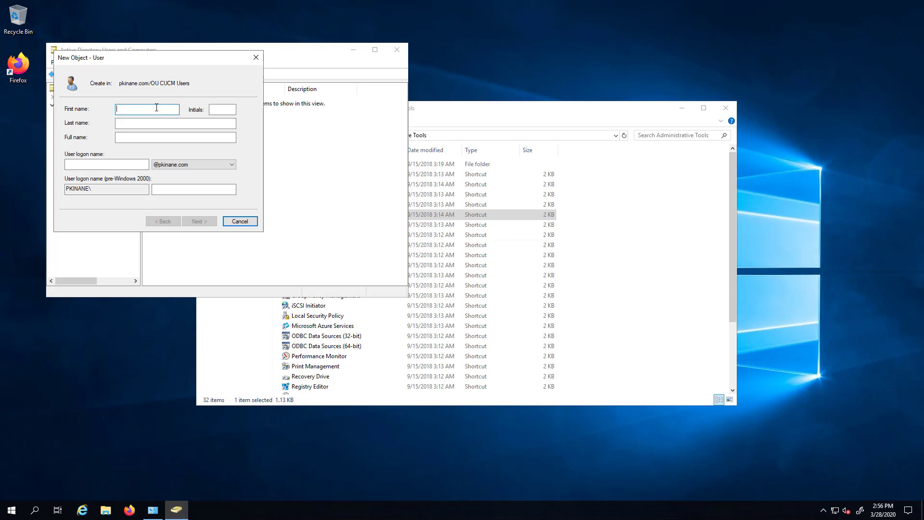
type("user")
key("Tab")
key("Tab")
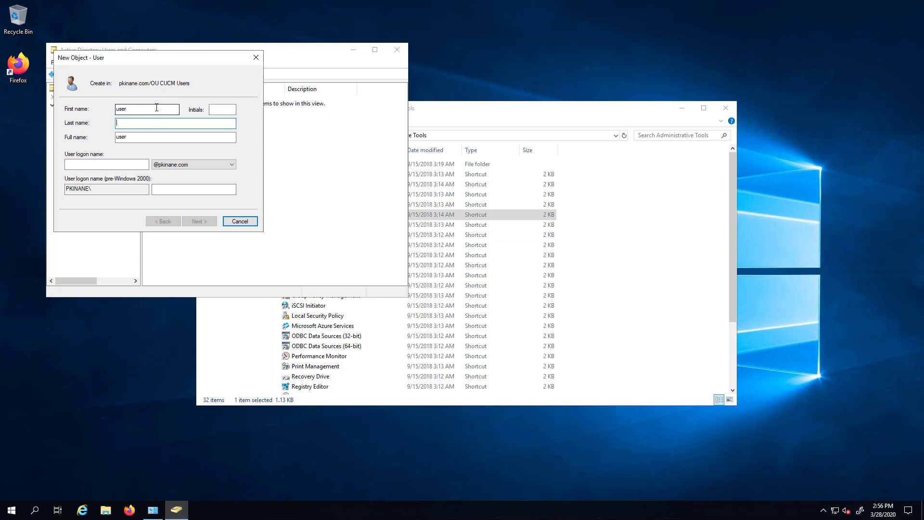
type("one")
key("Tab")
key("Tab")
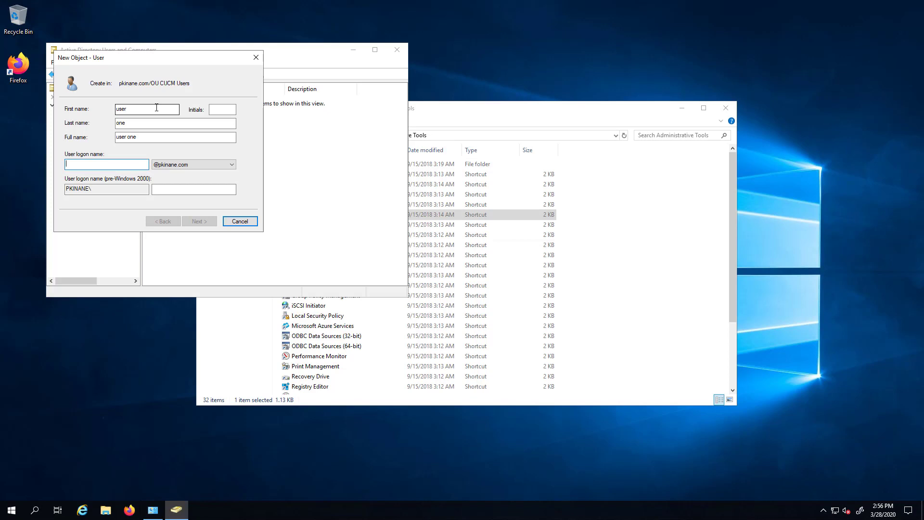
type("user1")
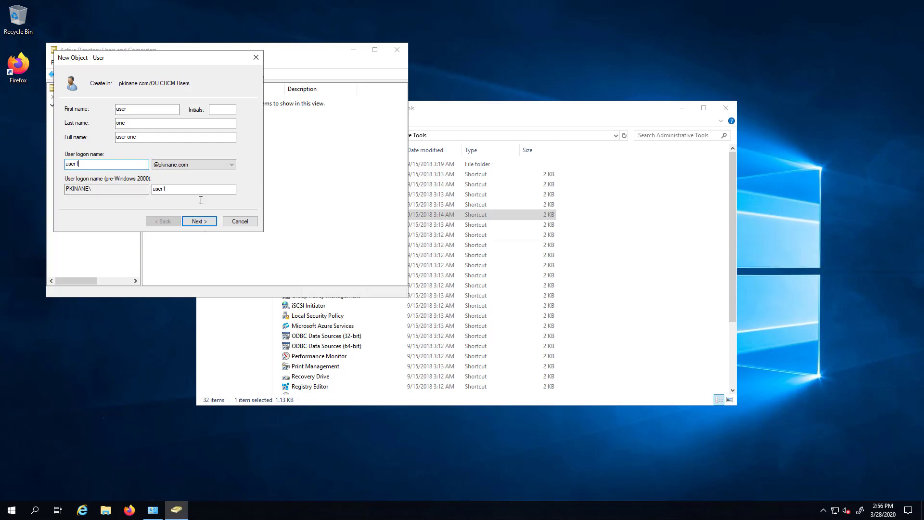
left_click(199, 220)
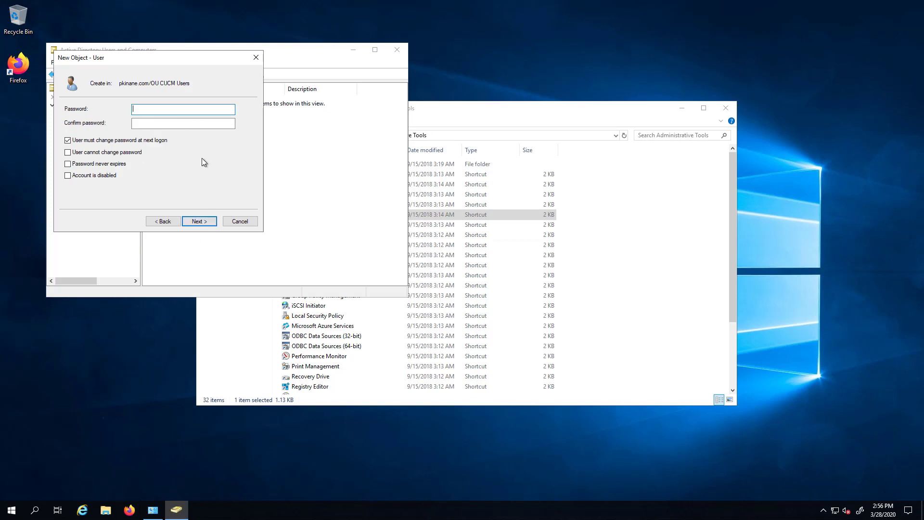
Set its password, clear 'must change at next logon', enable 'Password never expires', and finish.
type("*****")
key("Tab")
type("*****")
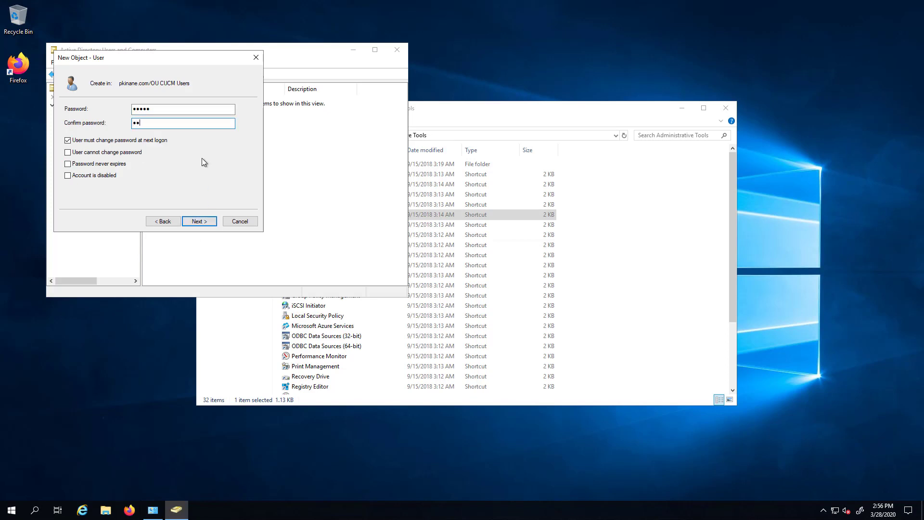
key("Tab")
key("space")
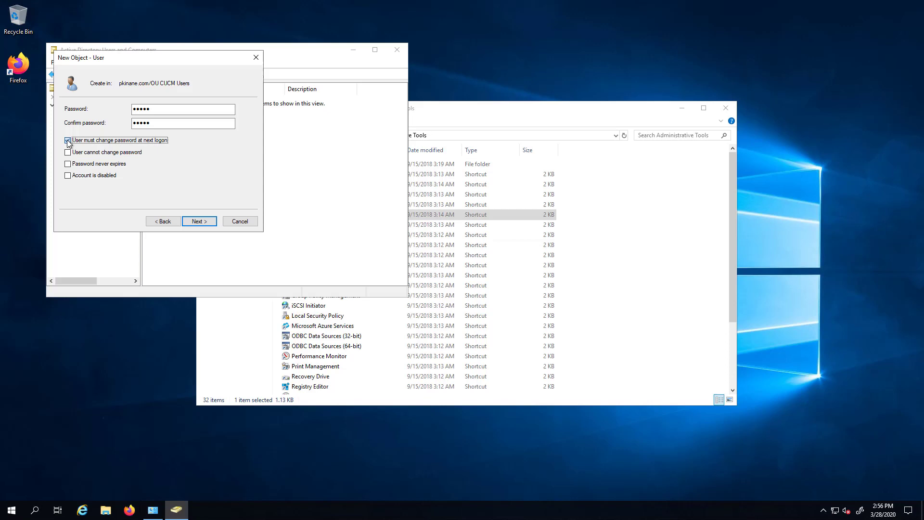
left_click(67, 163)
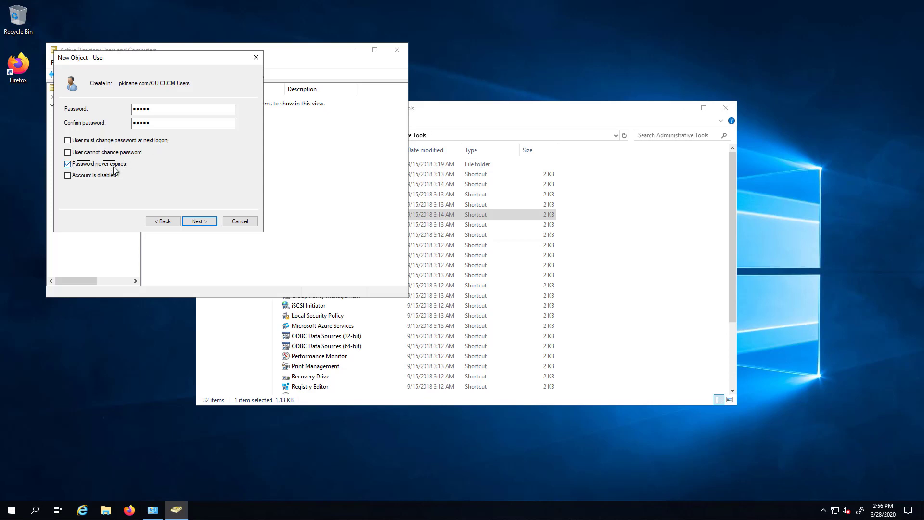
left_click(203, 222)
left_click(204, 222)
left_click(166, 100)
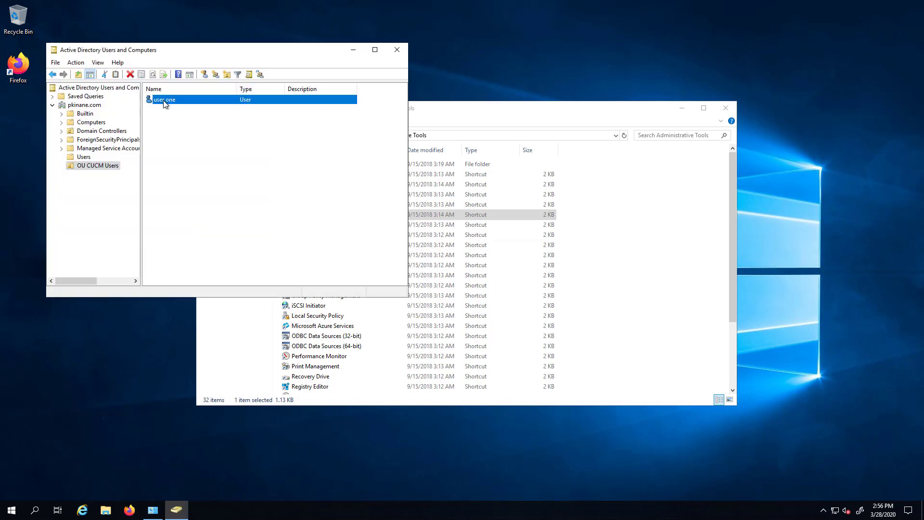
Copy user one into a new account named user two with logon name user2.
right_click(165, 101)
left_click(199, 108)
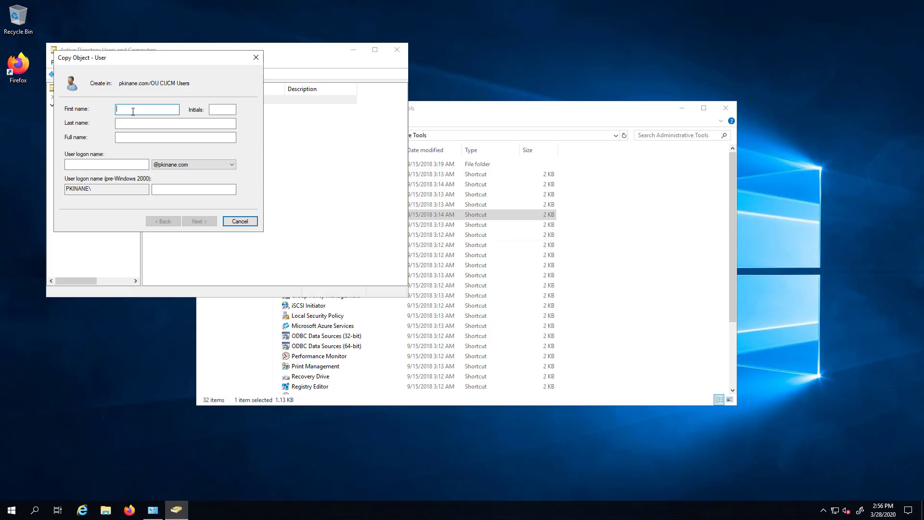
type("user")
key("Tab")
key("Tab")
type("ter")
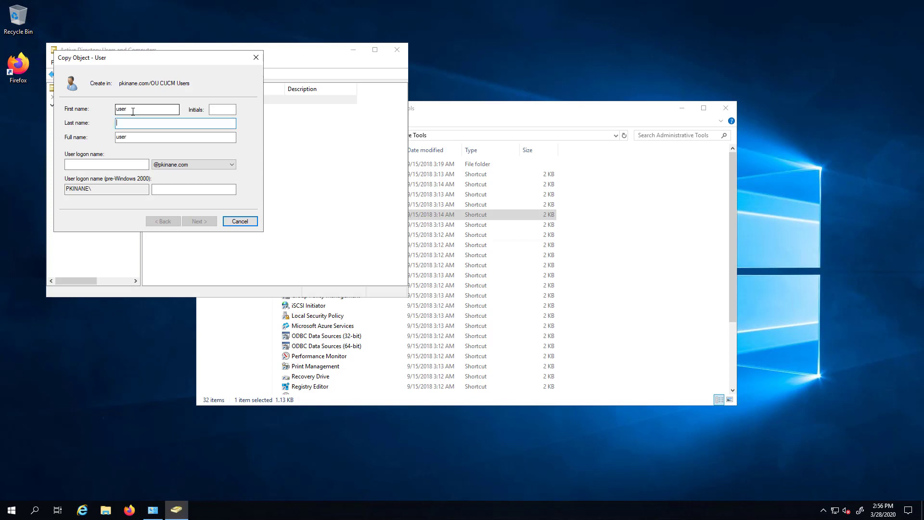
key("BackSpace")
key("BackSpace")
type("wo")
key("Tab")
key("Tab")
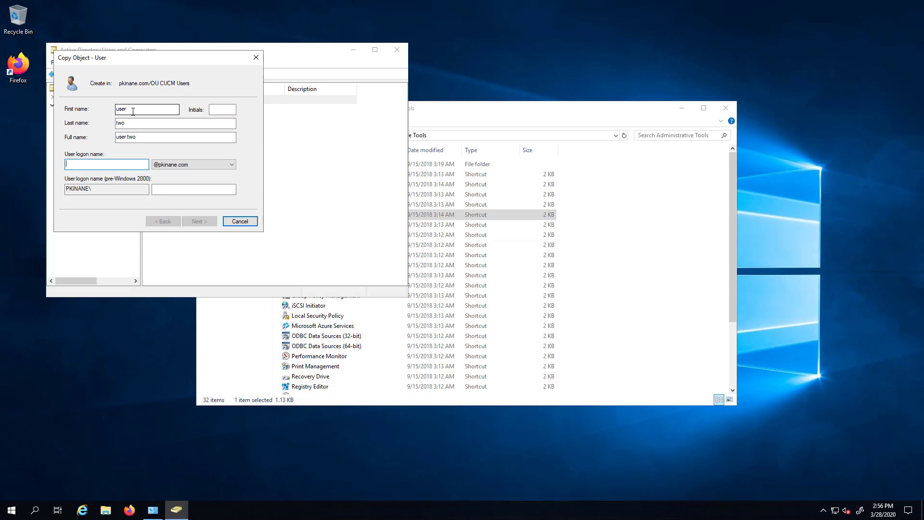
type("user2")
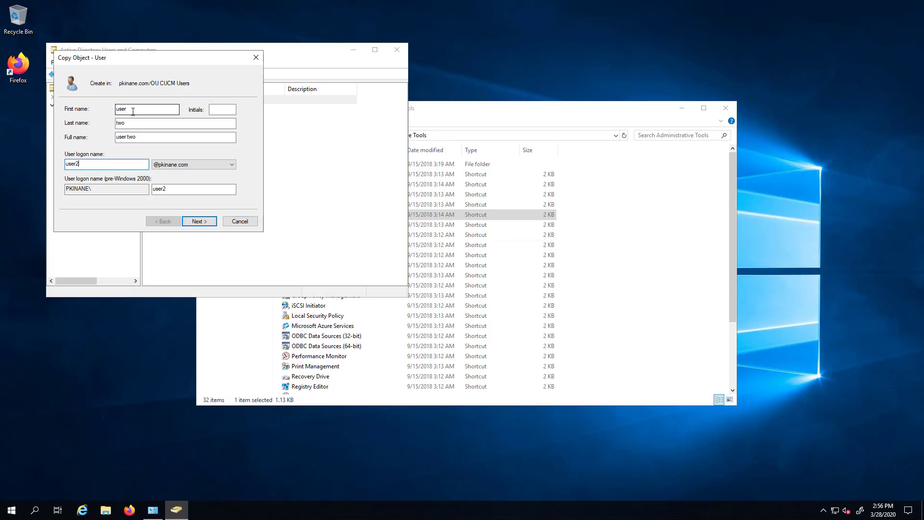
left_click(197, 221)
Set and confirm user two's password and finish creating the account.
type("cisco")
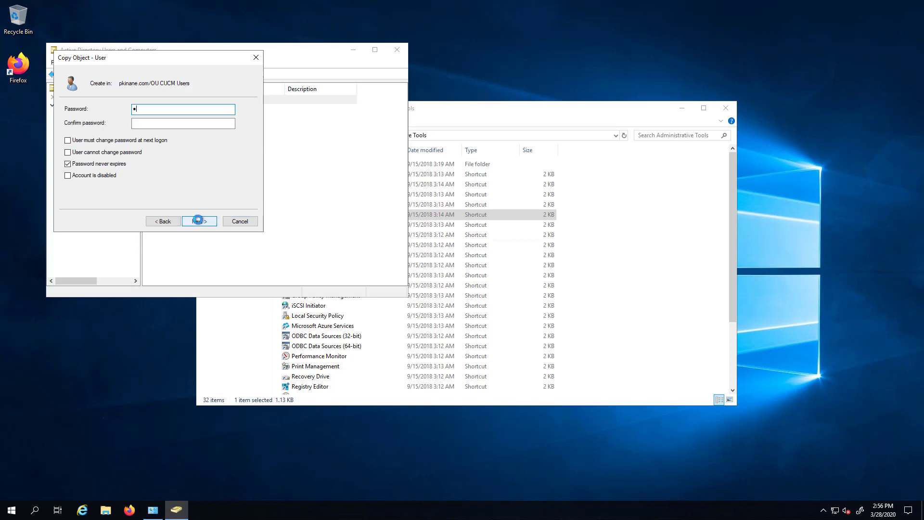
key("Tab")
type("cisco")
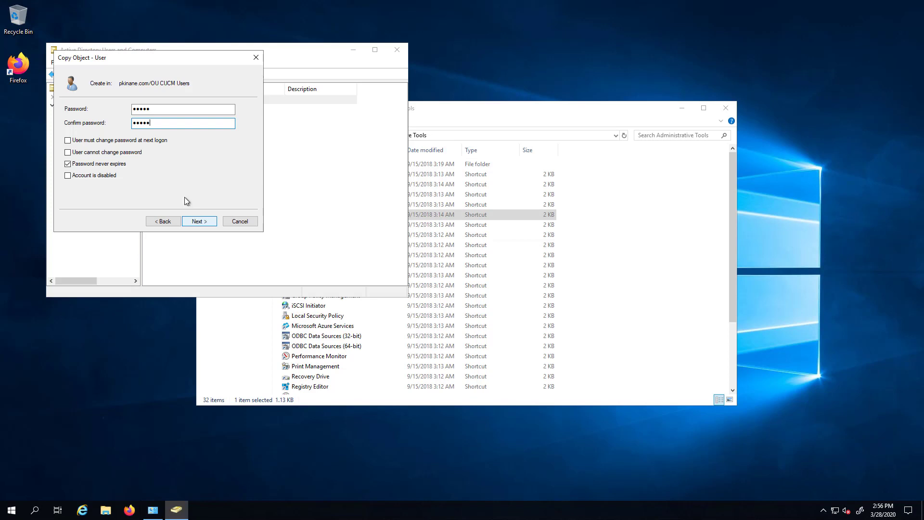
left_click(203, 222)
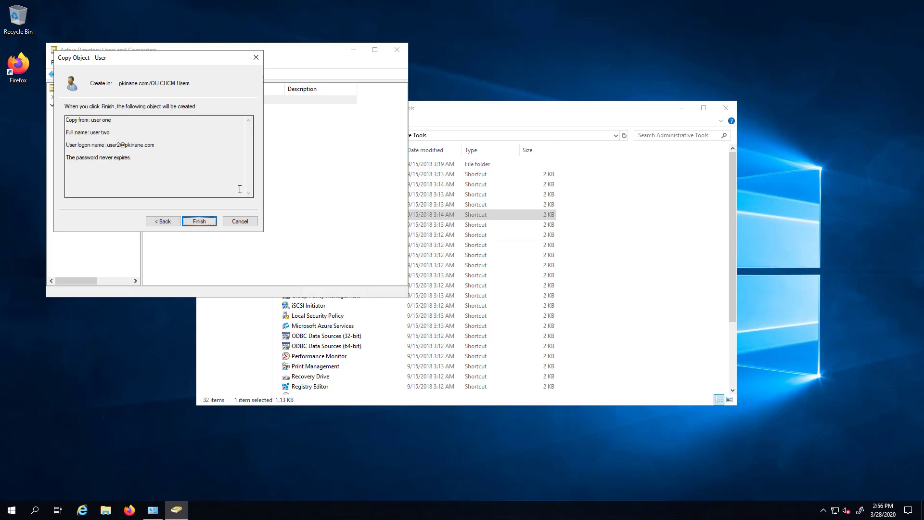
left_click(203, 223)
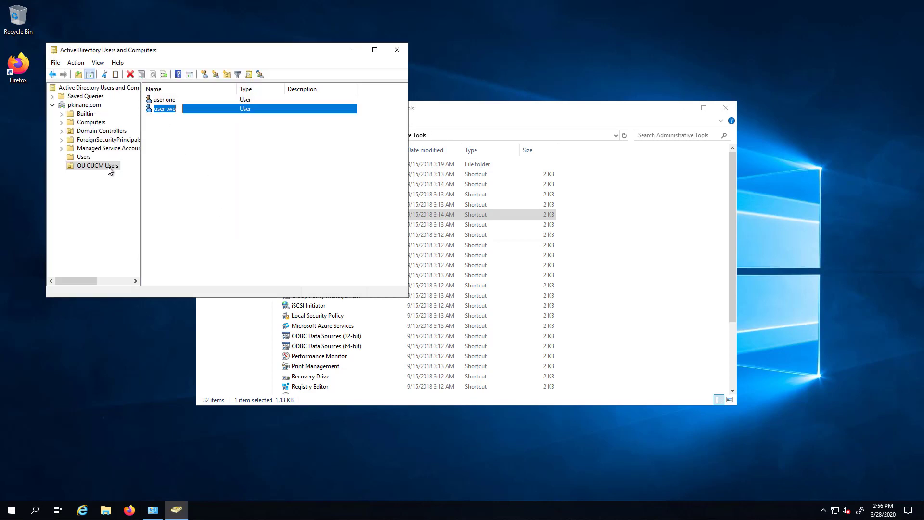
Copy user two into a new account named agent one with logon name agent1.
right_click(210, 110)
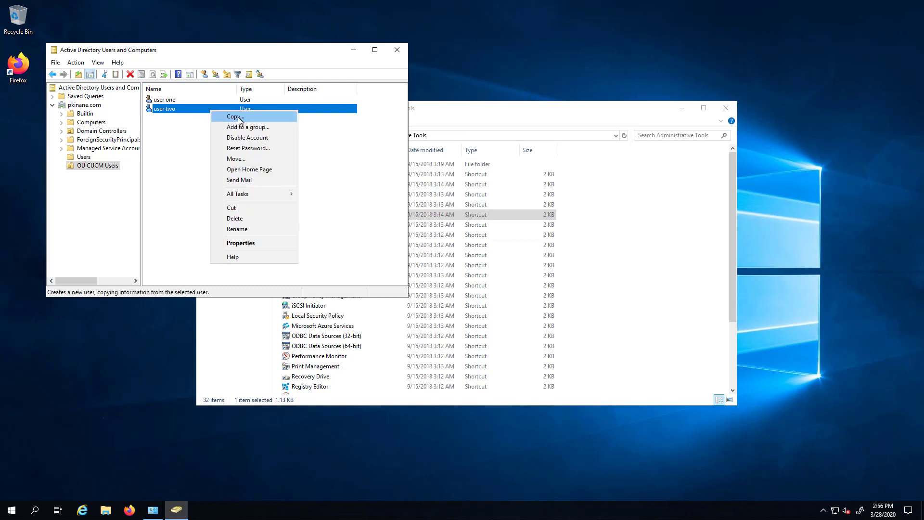
left_click(239, 118)
type("agm")
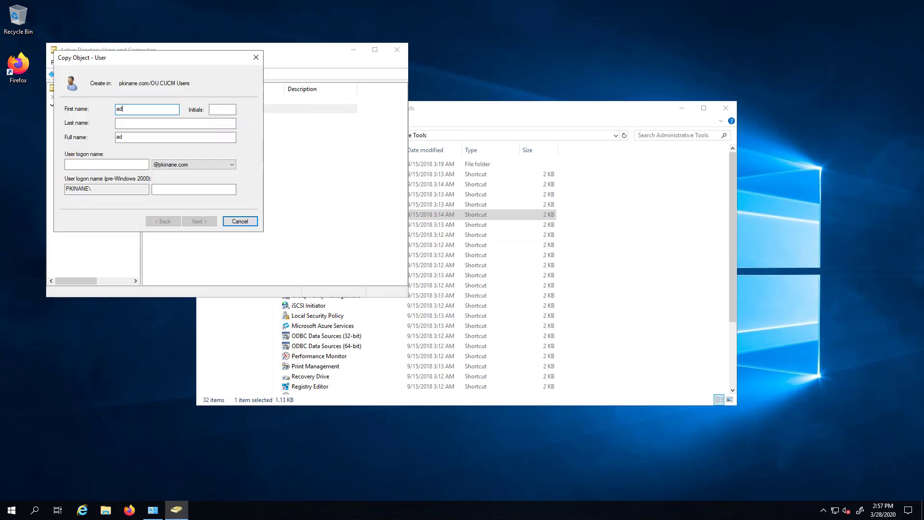
key("BackSpace")
type("ent")
key("Tab")
key("Tab")
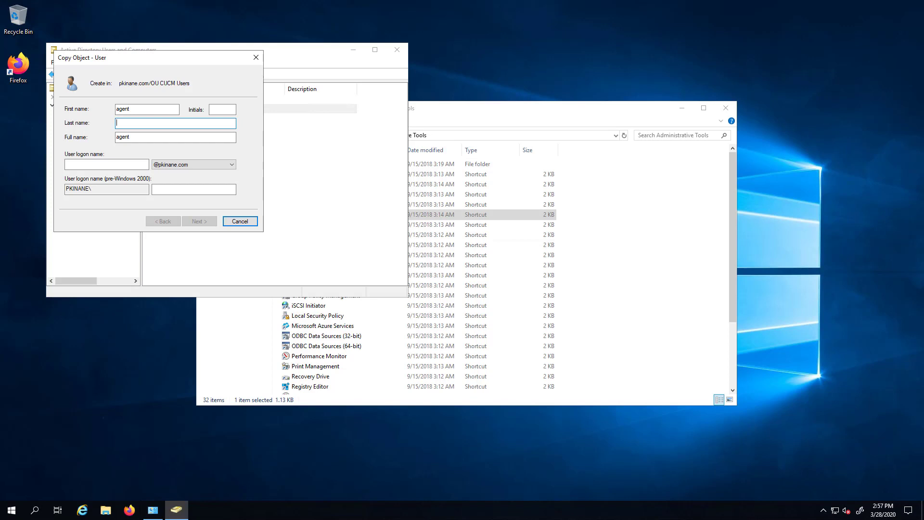
type("one")
key("Tab")
key("Tab")
type("agent1")
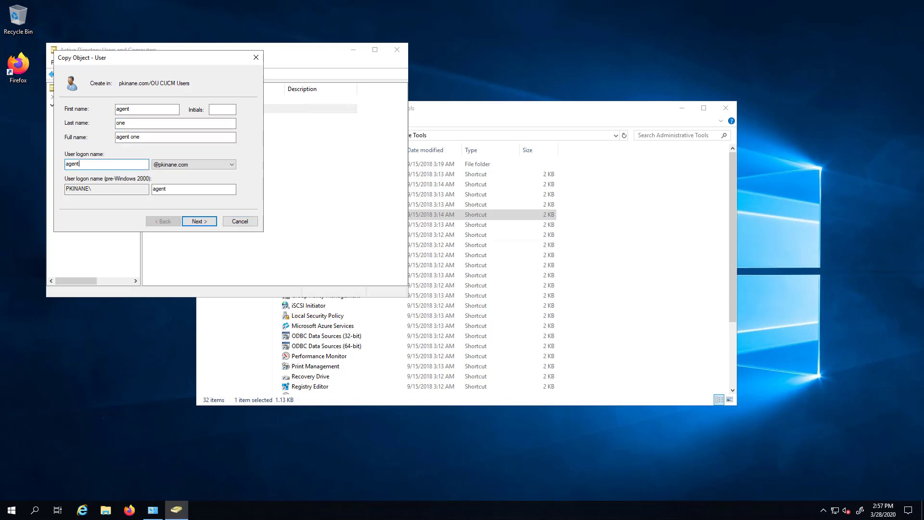
left_click(198, 222)
Set and confirm agent one's password, finish it, and bring up agent one's actions for copying.
type("*****")
key("Tab")
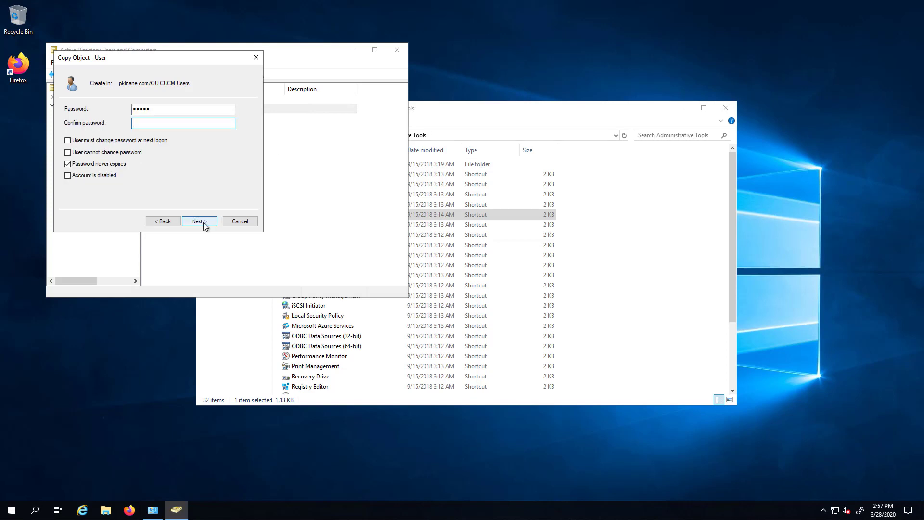
type("*****")
left_click(204, 223)
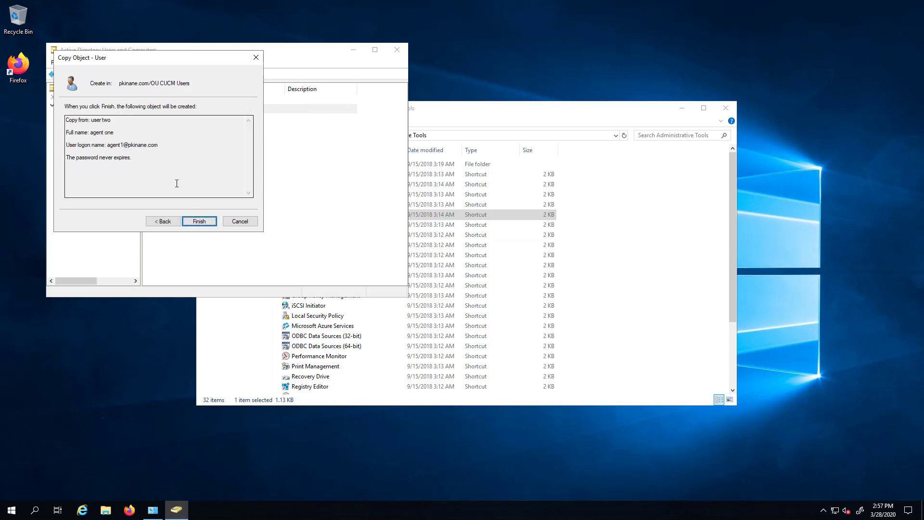
left_click(198, 221)
right_click(167, 100)
Copy agent one as agent two, correcting the already-used logon name agent1 to agent2.
left_click(202, 105)
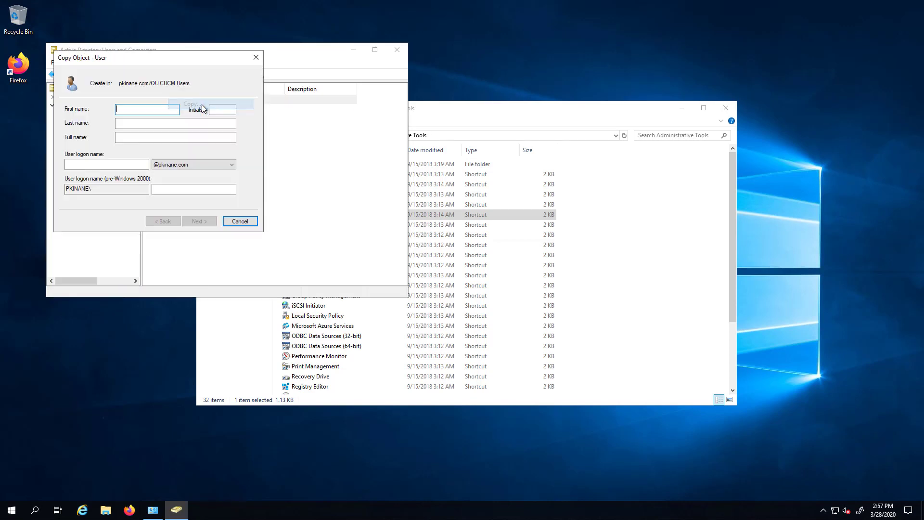
type("agent")
key("Tab")
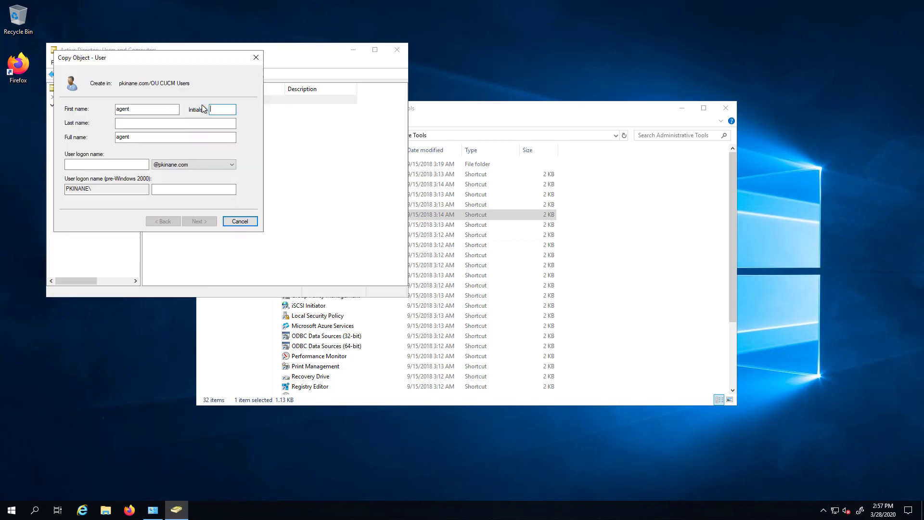
key("Tab")
type("two")
key("Tab")
key("Tab")
type("agent1")
key("Tab")
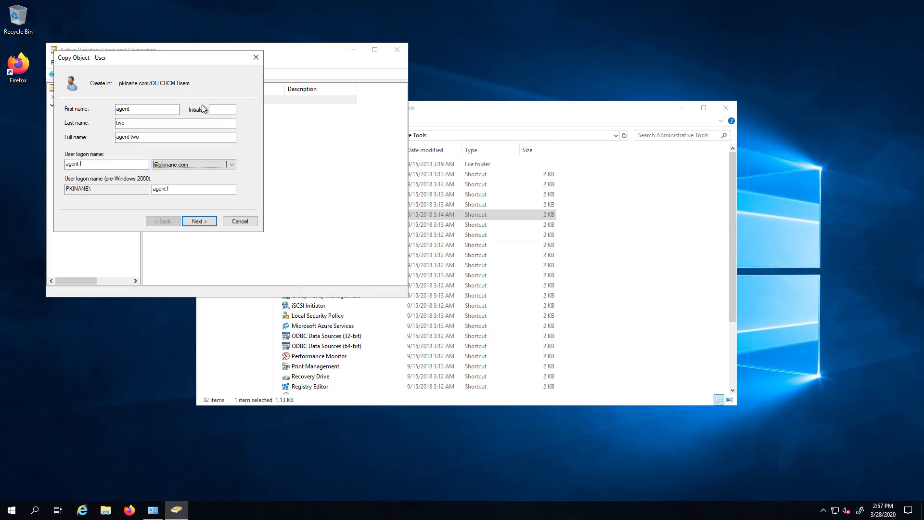
left_click(200, 221)
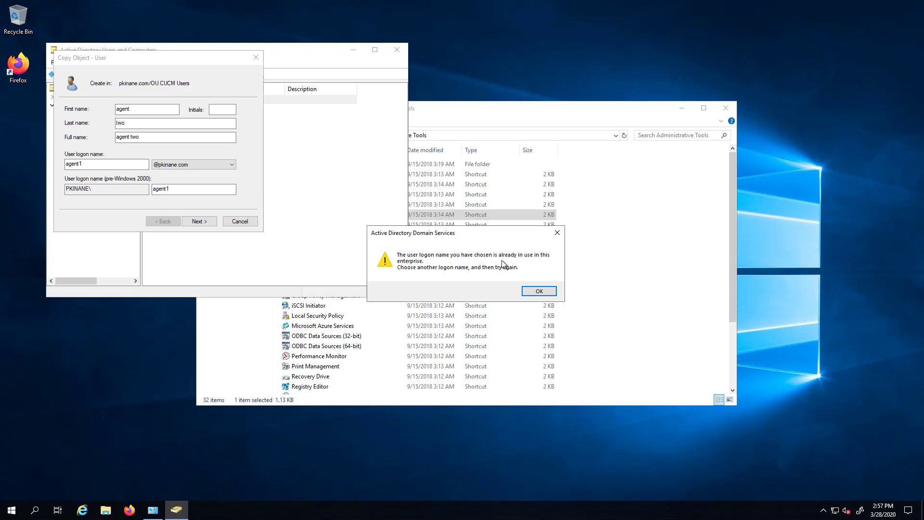
left_click(537, 292)
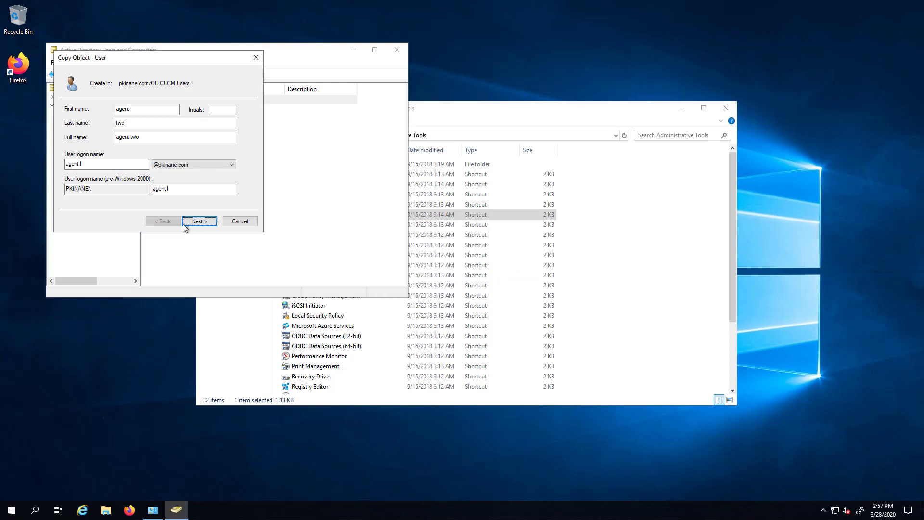
left_click(110, 167)
type("2")
left_click(214, 221)
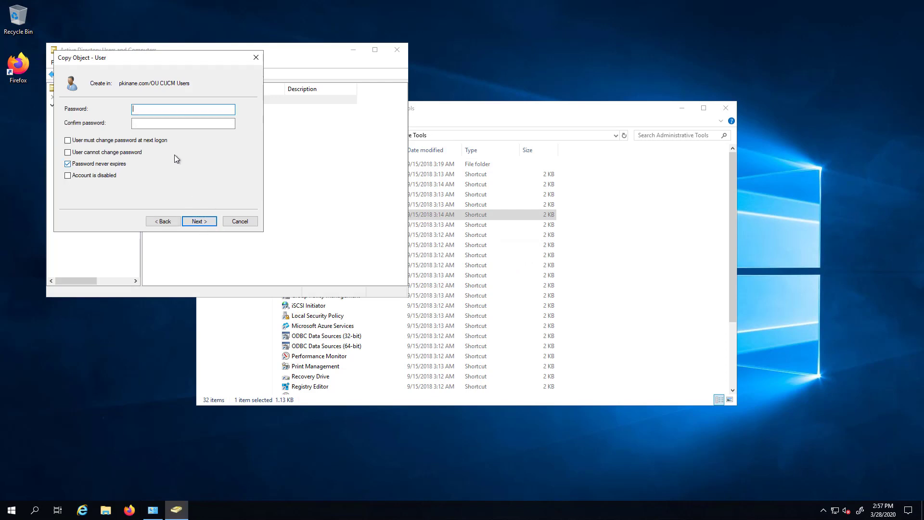
Set and confirm agent two's password and finish creating the account.
type("cisco")
key("Tab")
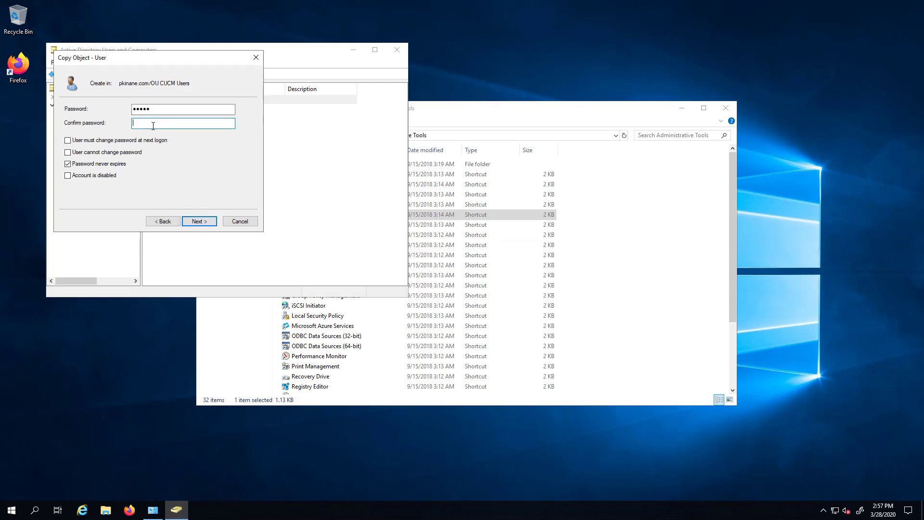
type("cisco")
key("Tab")
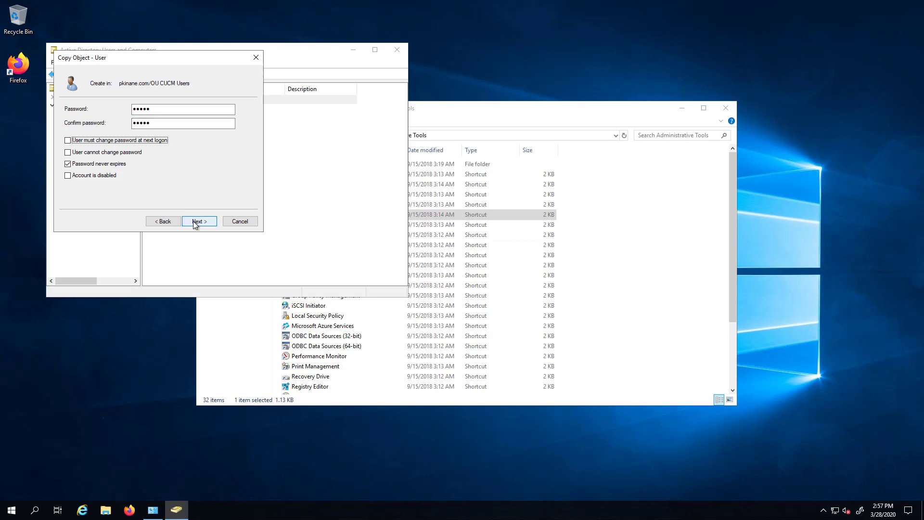
left_click(193, 221)
left_click(193, 221)
left_click(196, 225)
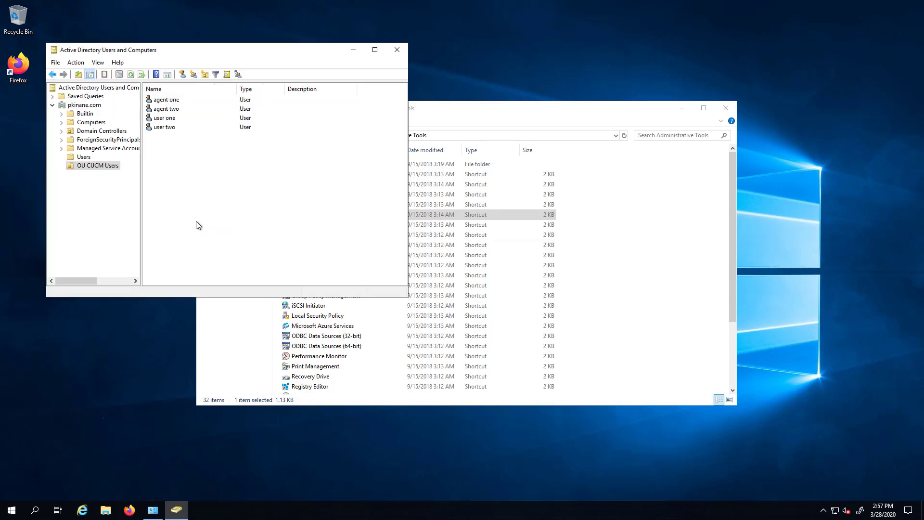